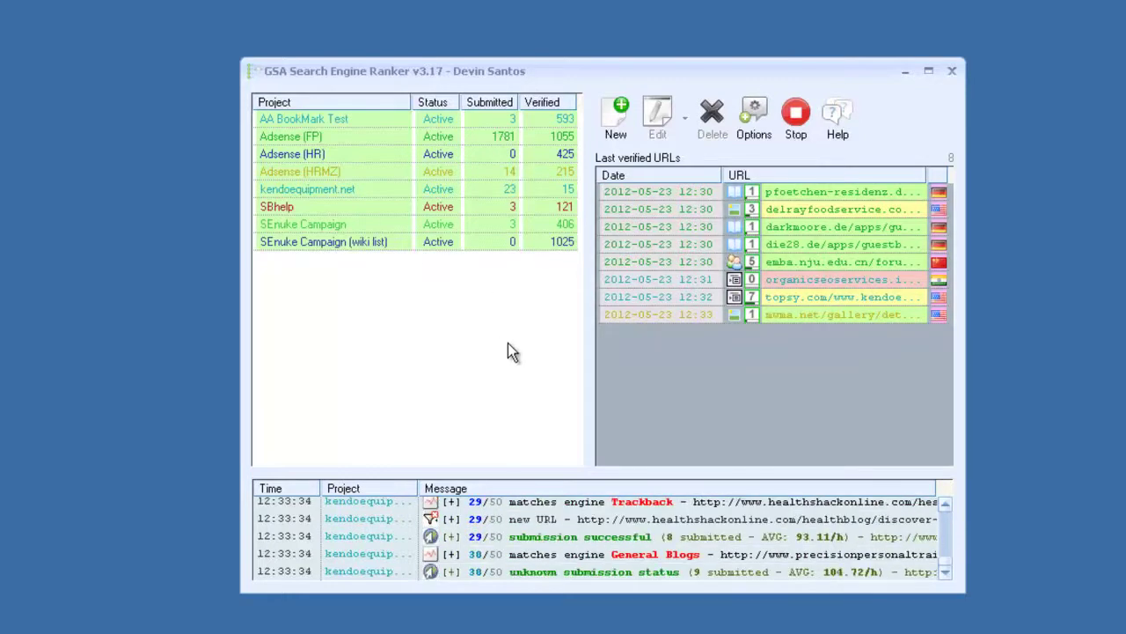
Select a range of projects, then open the Options proxy list showing 100 checked proxies.
mouse_move(479, 323)
mouse_down()
mouse_move(453, 152)
mouse_move(484, 318)
mouse_up()
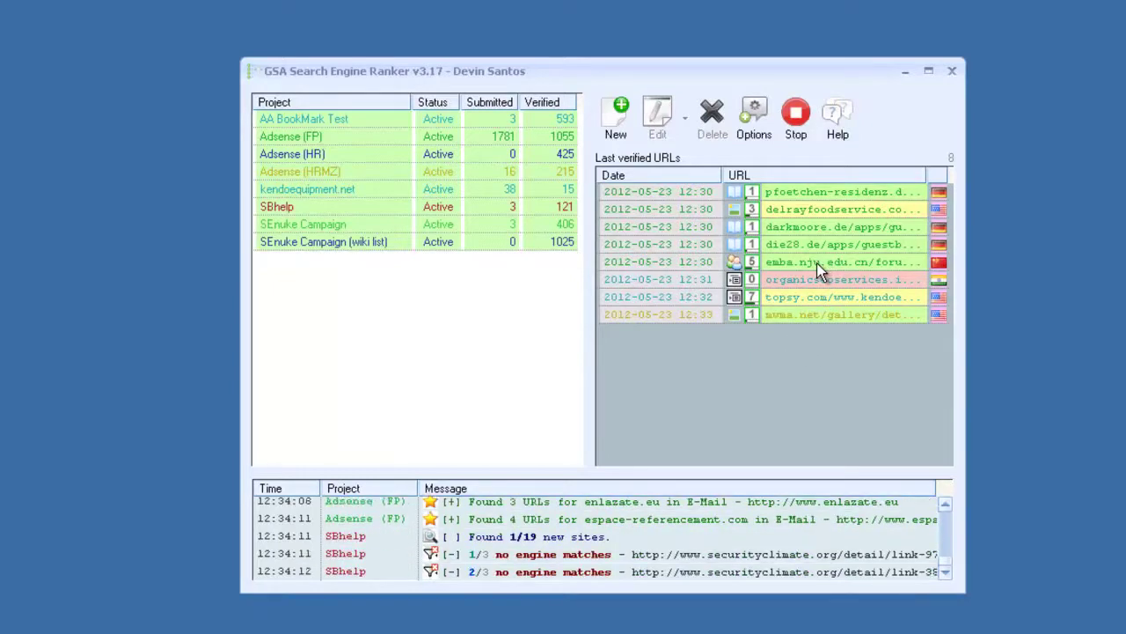
mouse_move(817, 264)
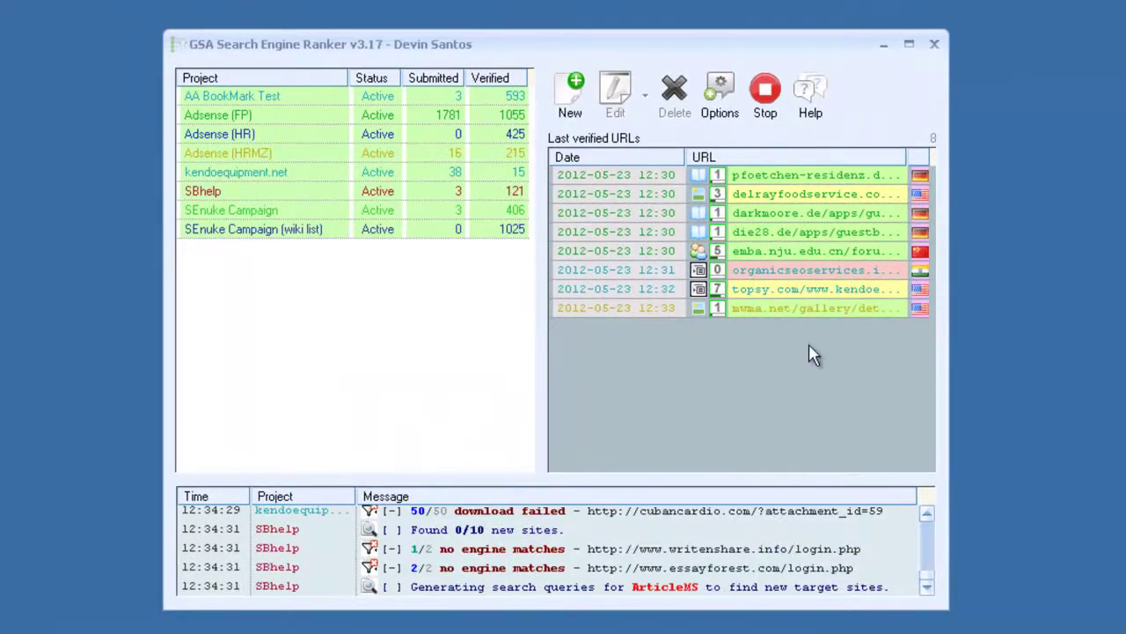
click(716, 104)
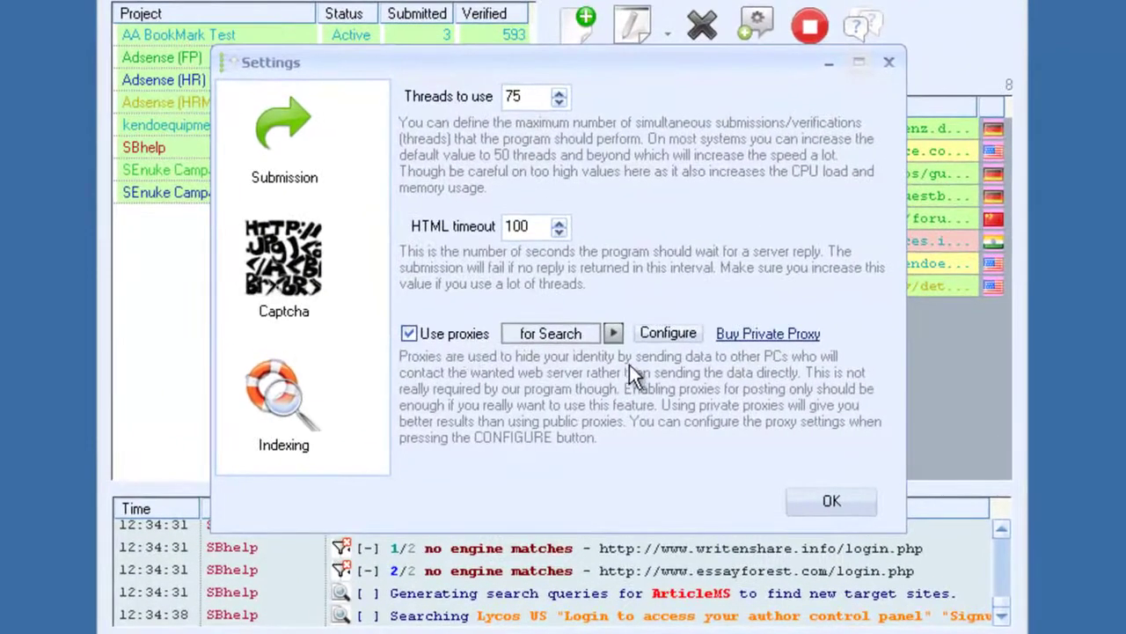
click(665, 335)
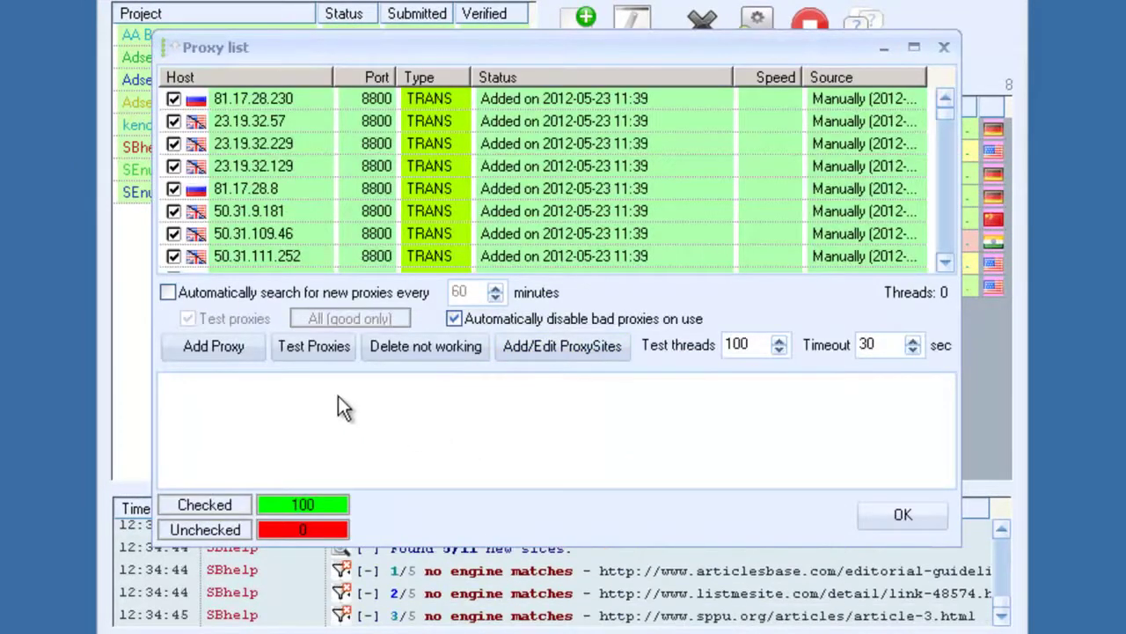
click(420, 411)
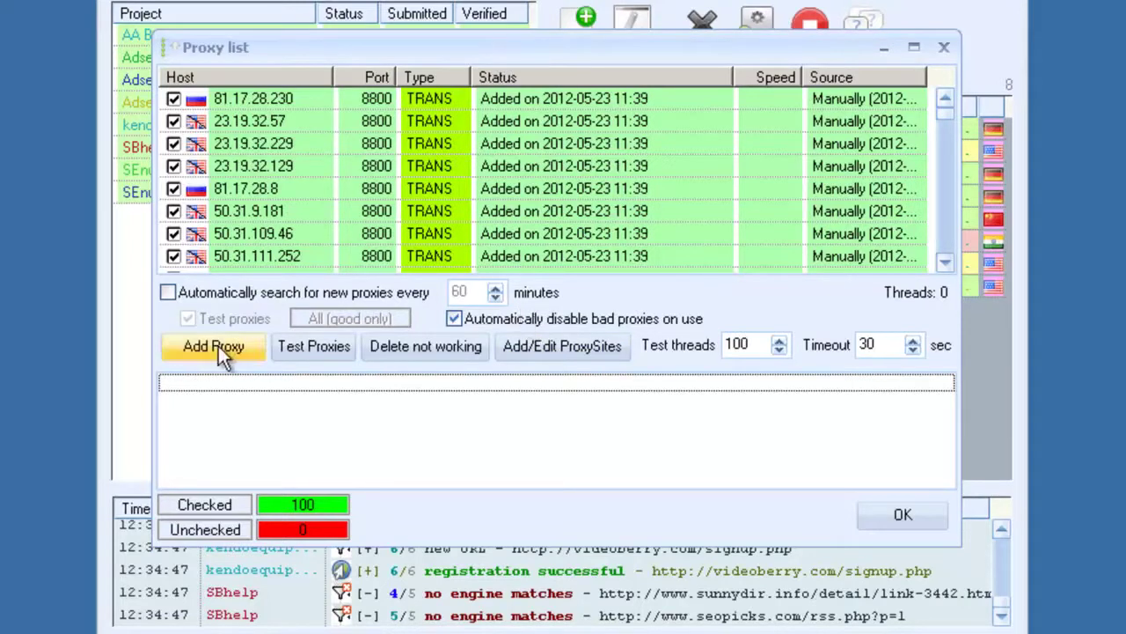
Close the proxy list and make Captcha Sniper the primary captcha solver in Options.
click(886, 509)
click(757, 40)
click(283, 259)
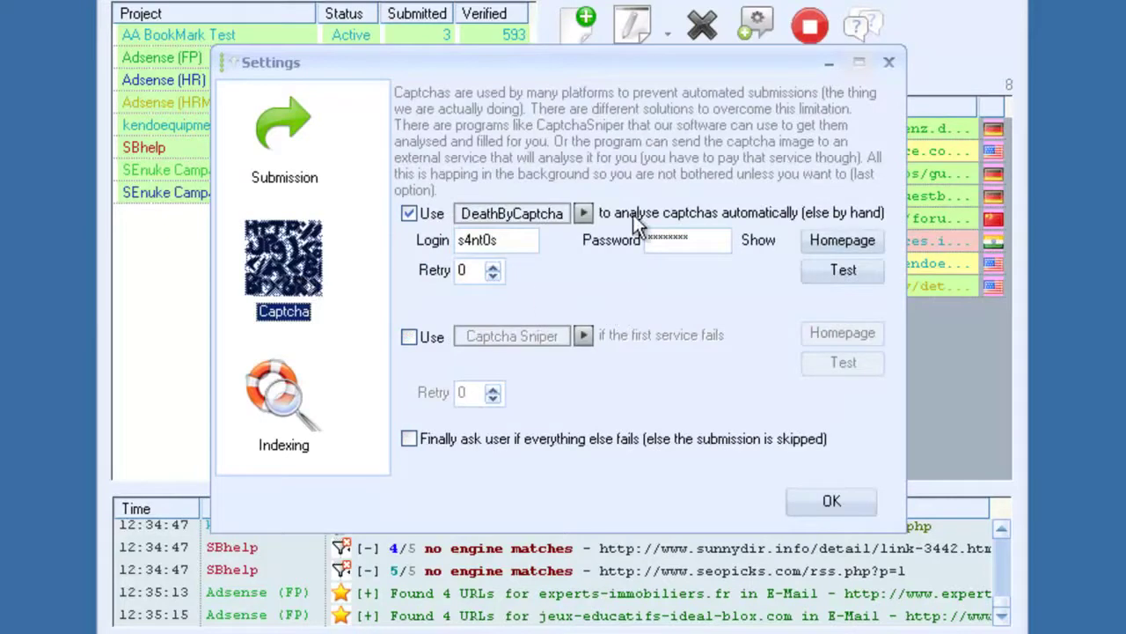
click(583, 214)
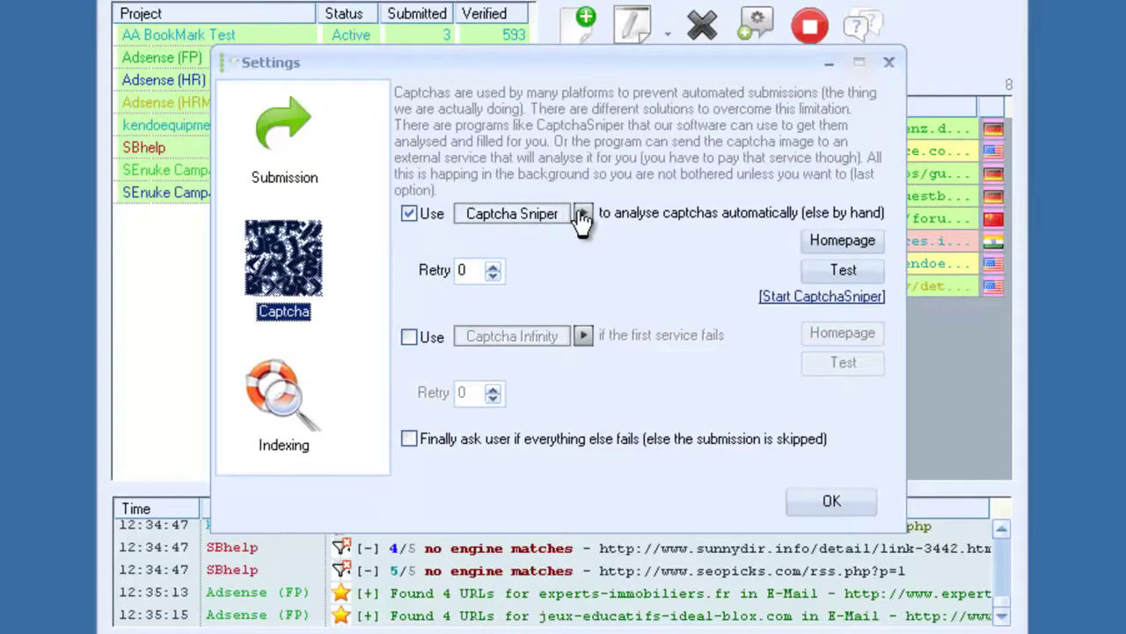
click(582, 214)
click(582, 214)
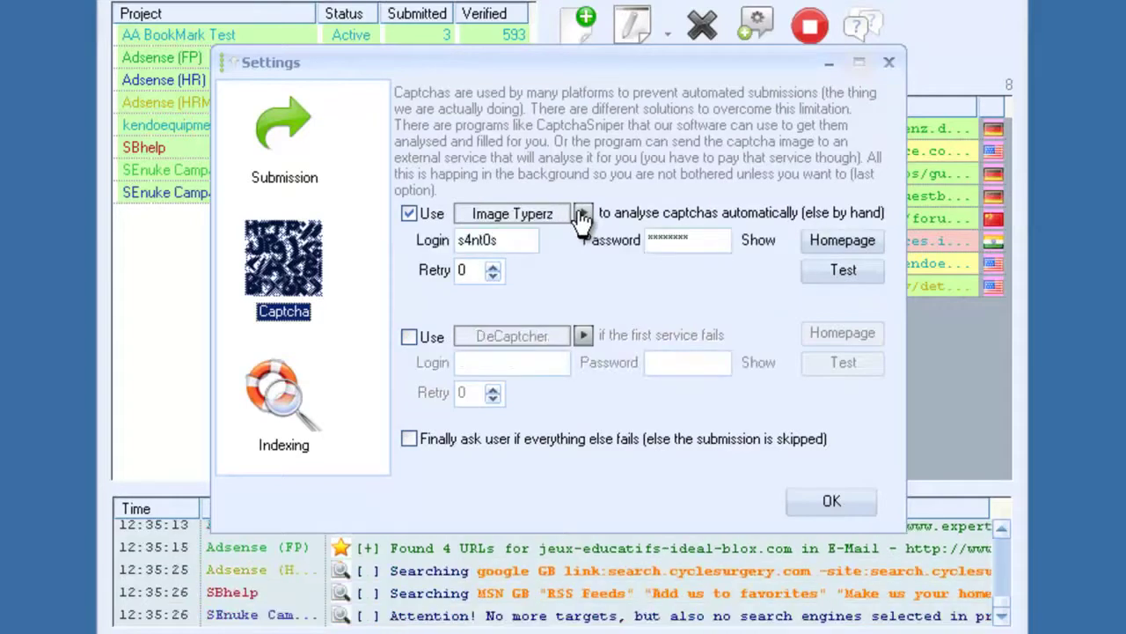
click(583, 214)
click(583, 213)
click(582, 213)
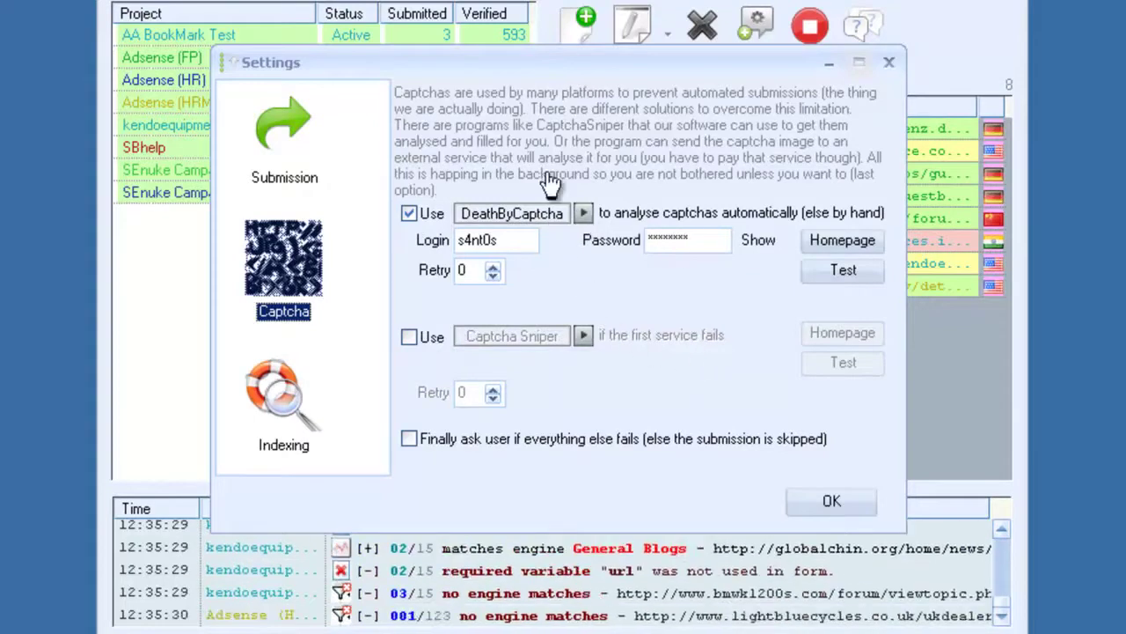
click(554, 214)
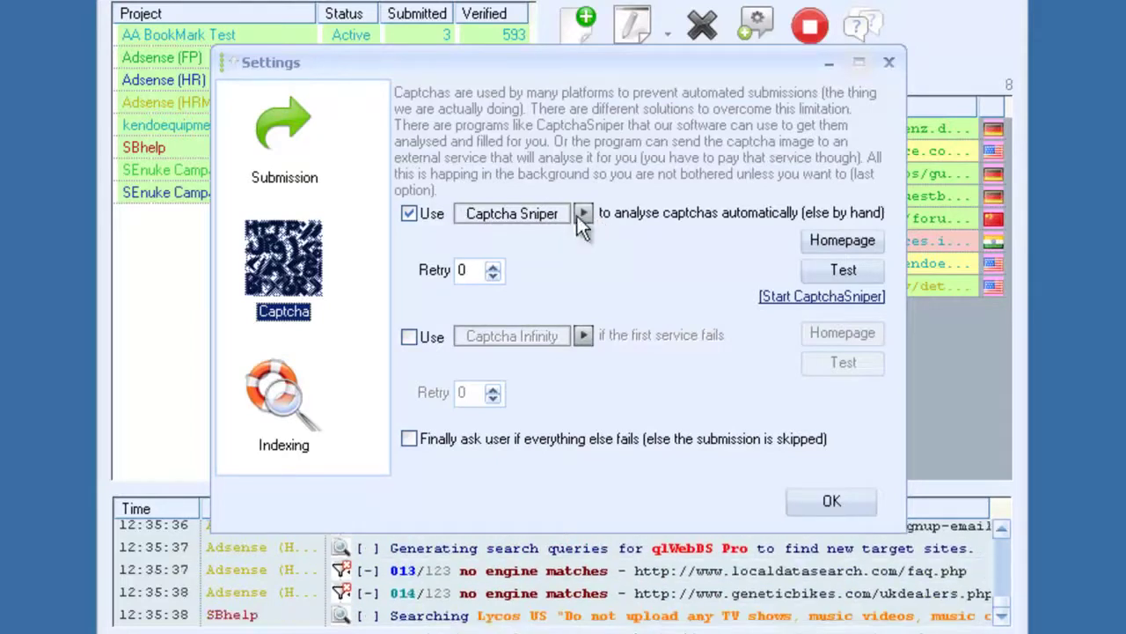
Enable DeathByCaptcha as the fallback captcha service and bring up the Indexing settings page.
click(435, 336)
scroll(550, 346, down, 3)
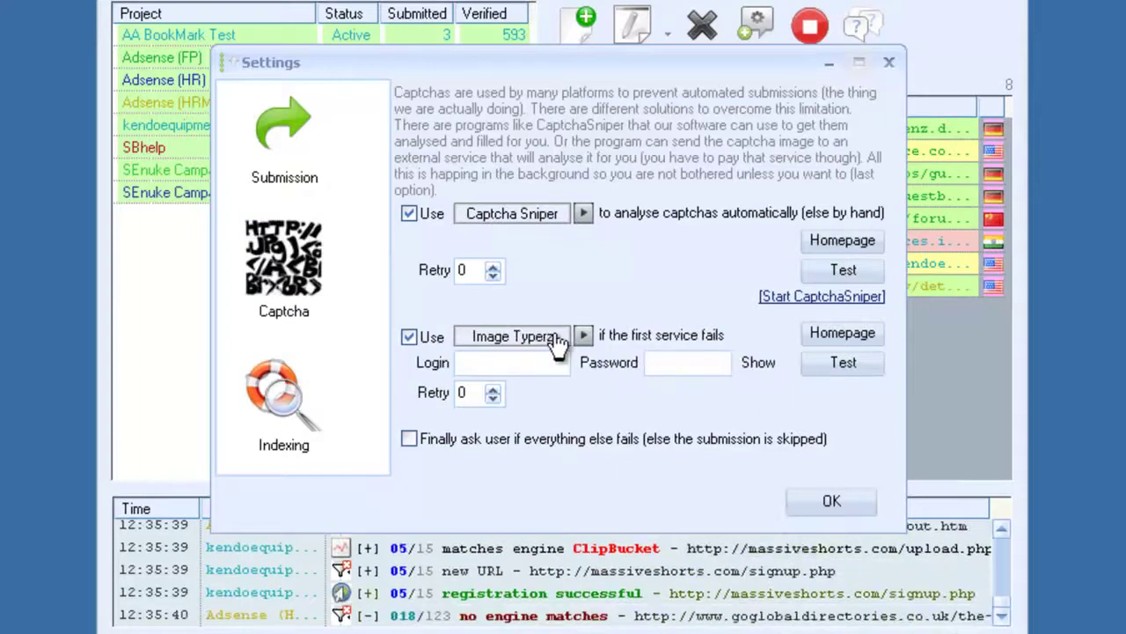
scroll(562, 346, down, 1)
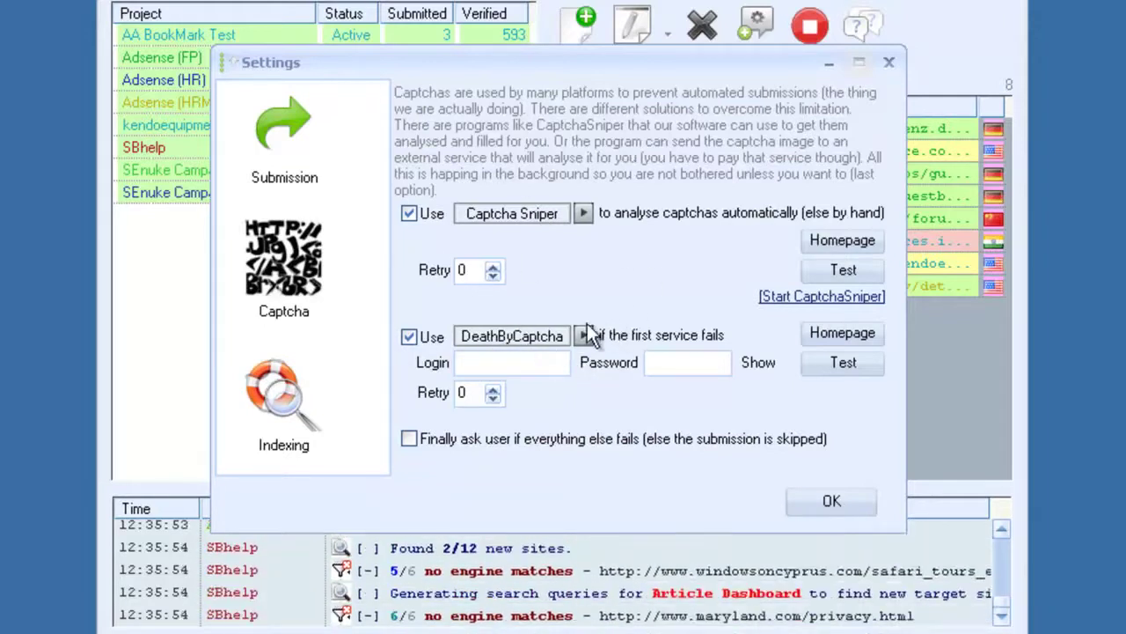
click(290, 398)
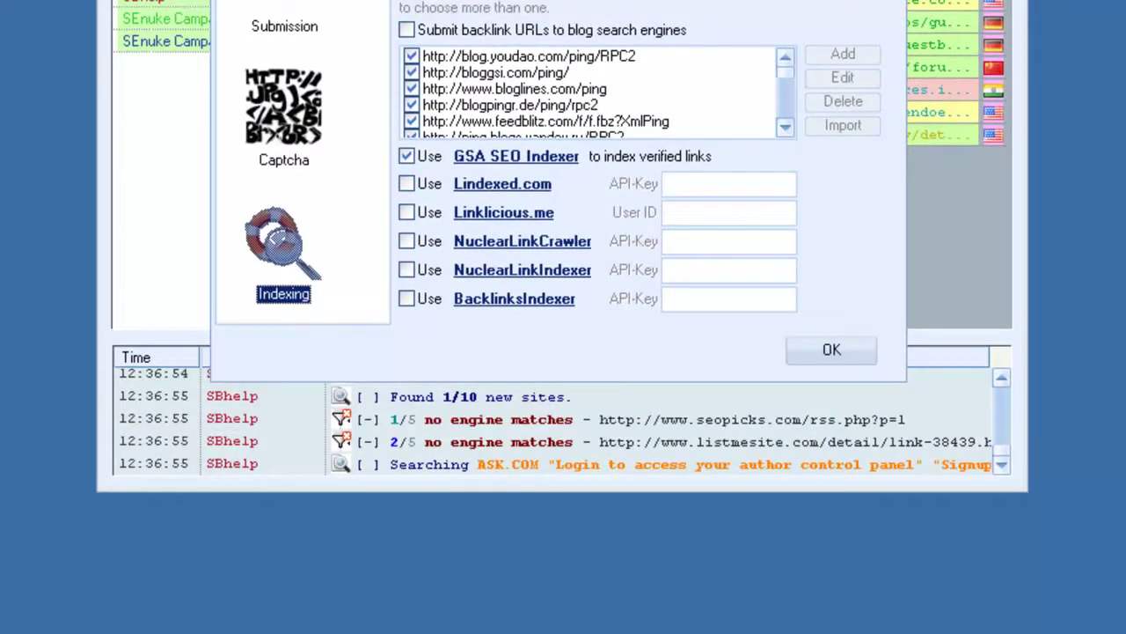
Move the SEO Indexer window aside, minimize it, and confirm the Settings dialog with OK.
drag(592, 54, 501, 244)
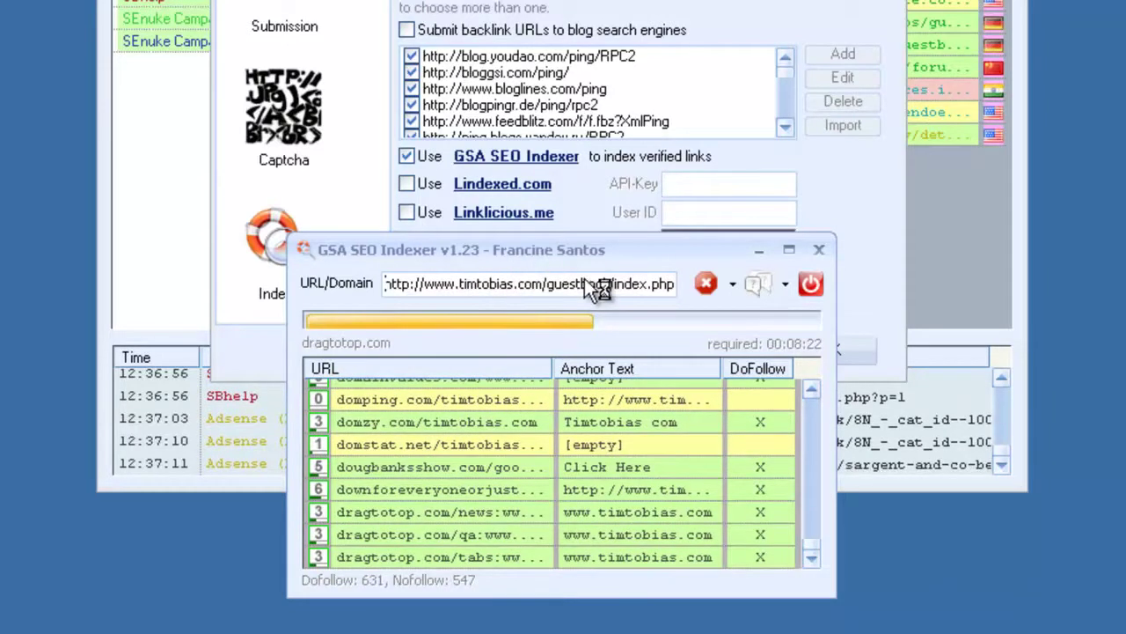
drag(549, 257, 491, 376)
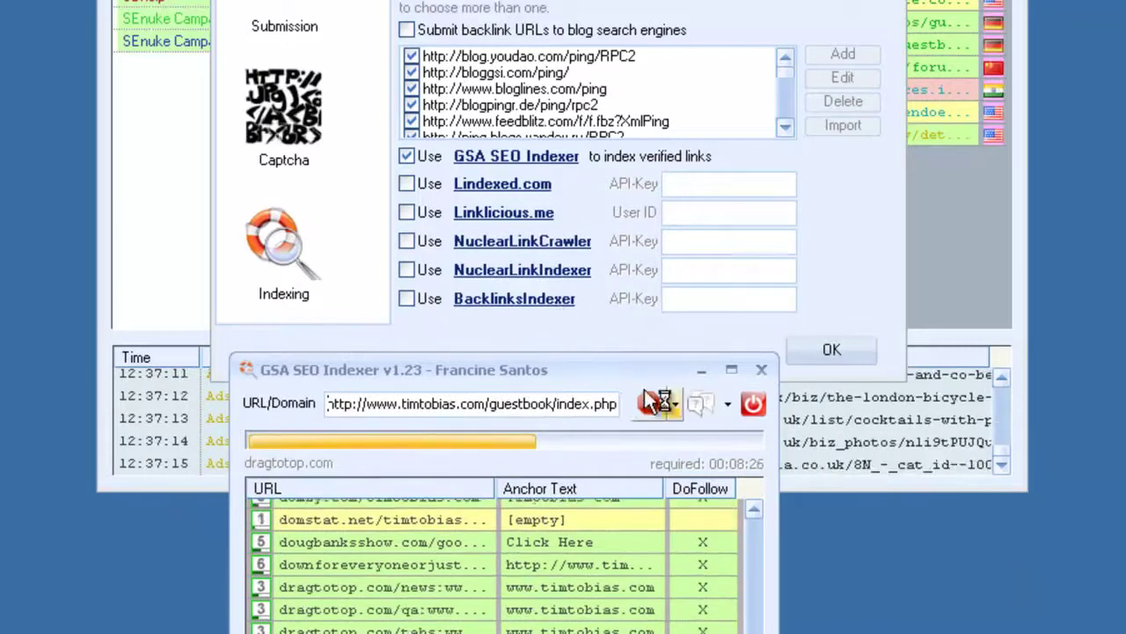
click(704, 371)
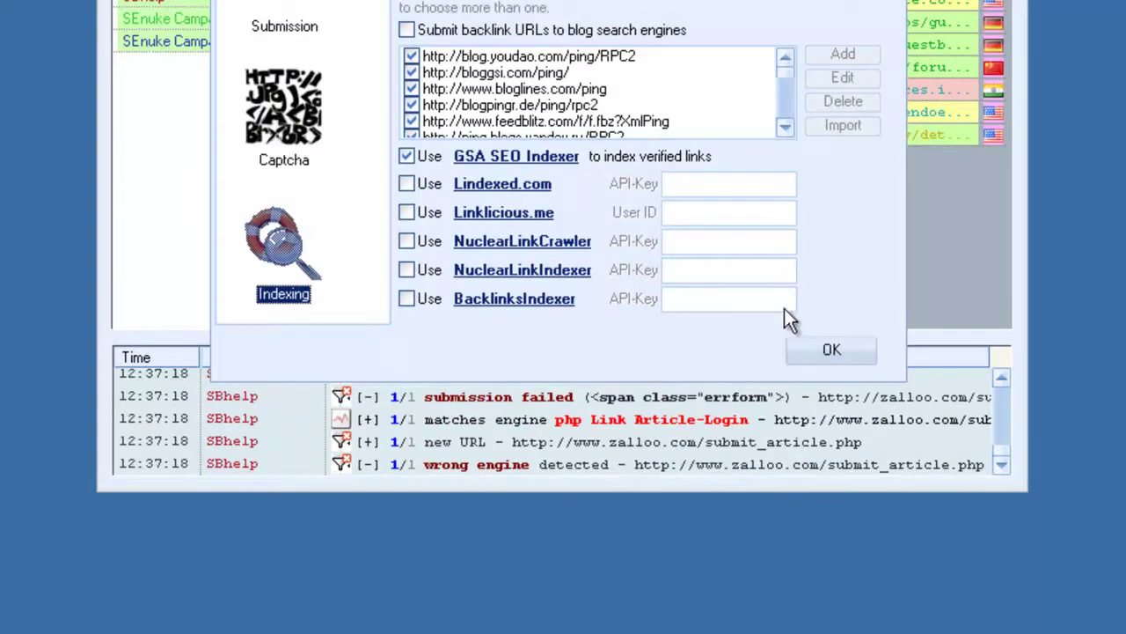
click(819, 348)
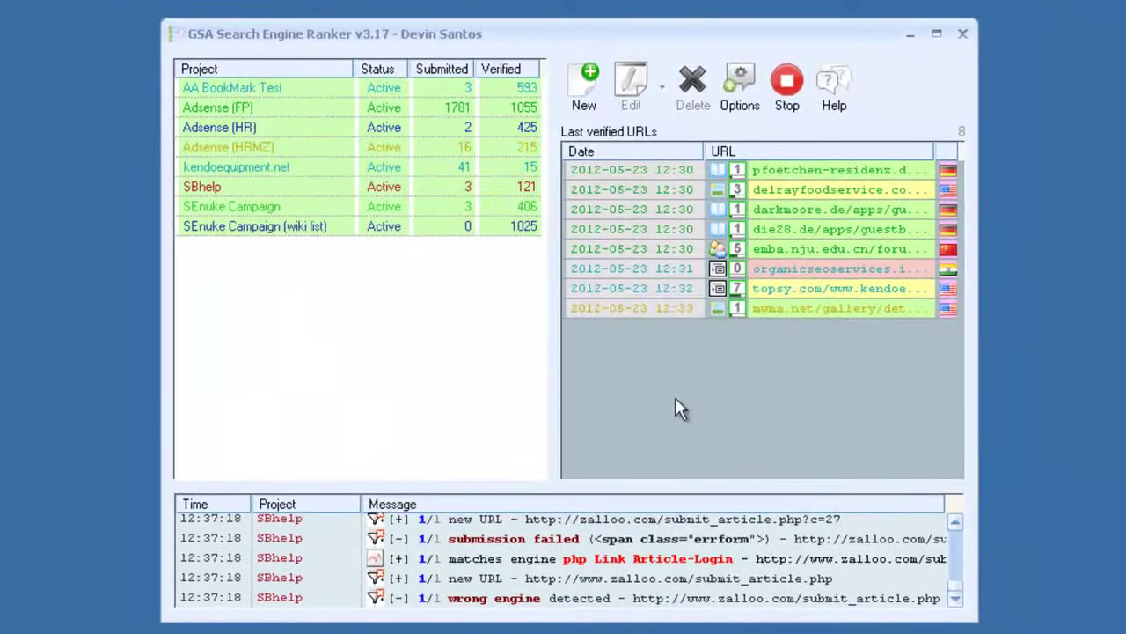
Create a new project, untick Blog Comment, and expand the Article category's eight platforms.
click(588, 105)
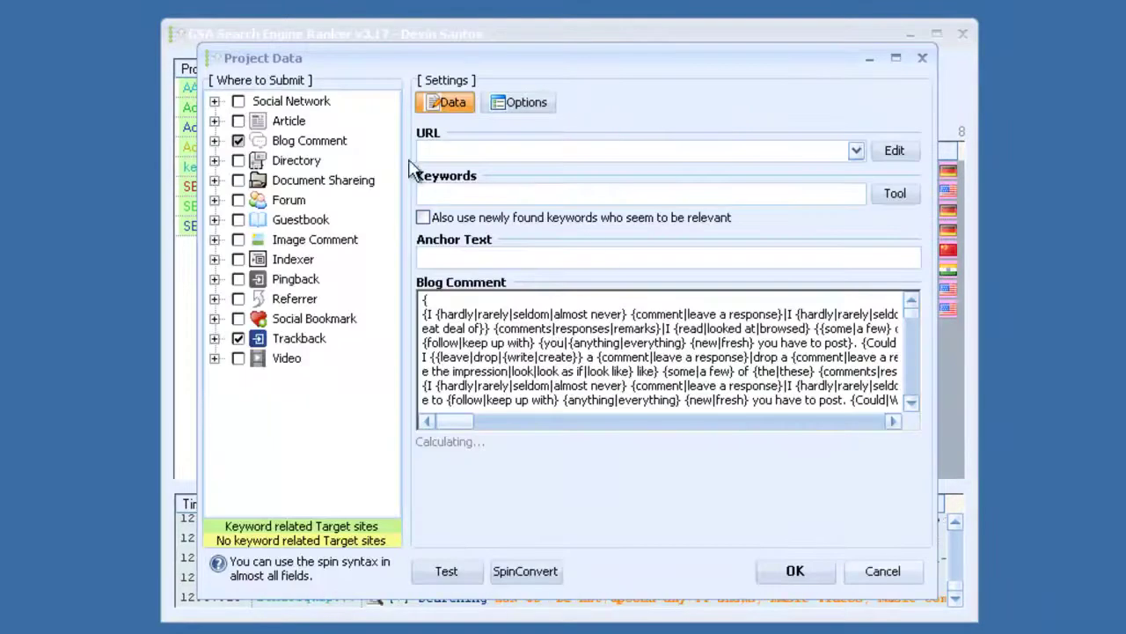
click(239, 141)
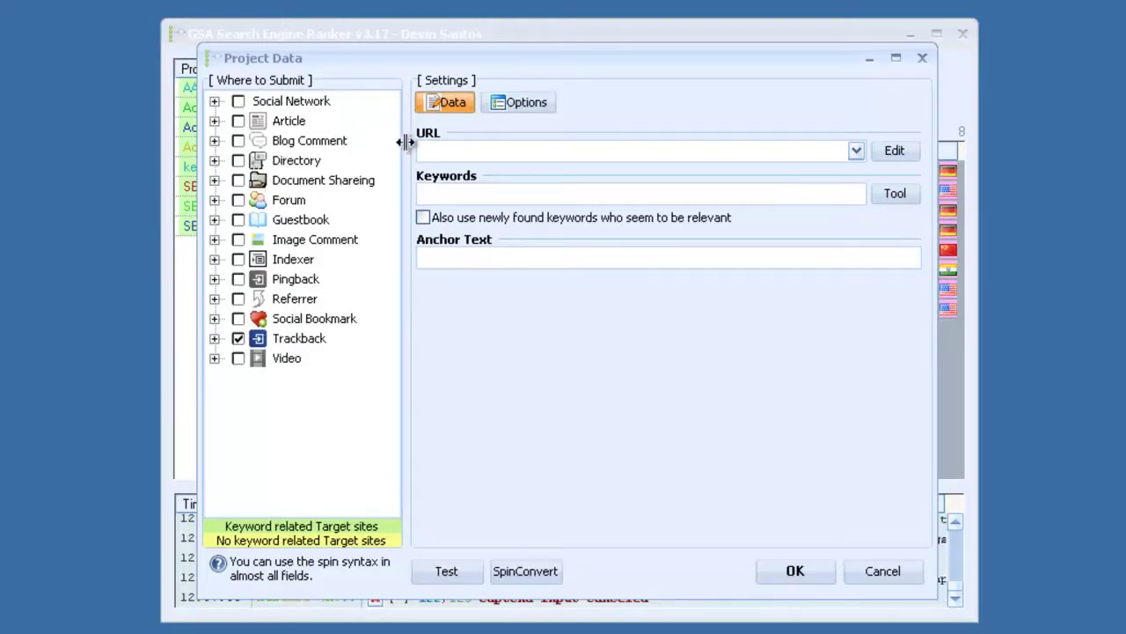
click(215, 121)
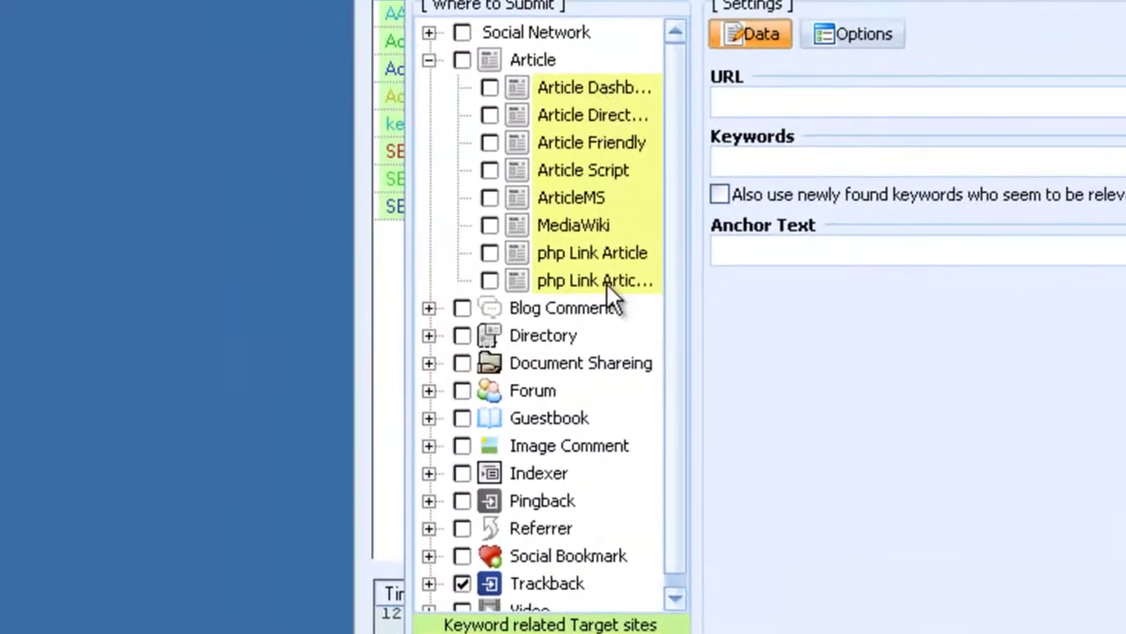
mouse_move(582, 226)
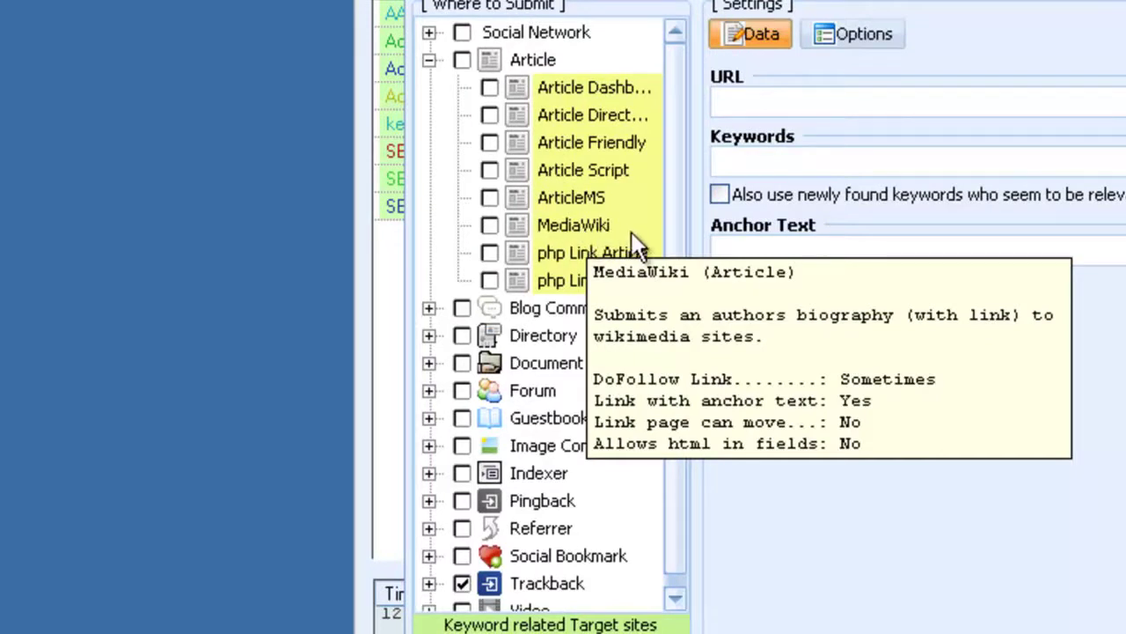
mouse_move(592, 115)
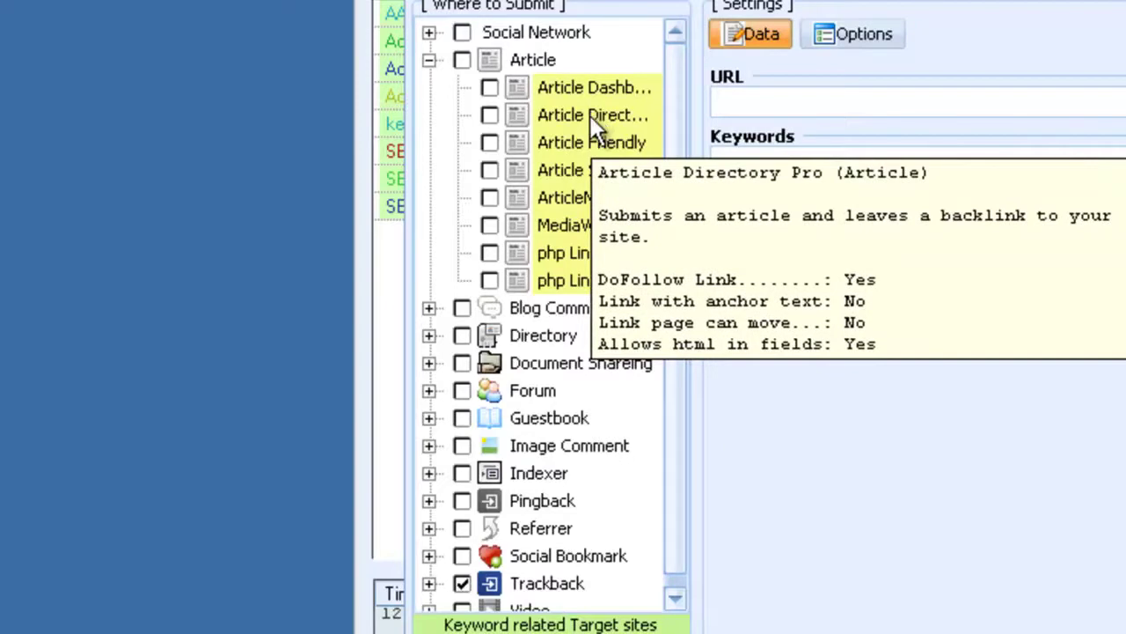
mouse_move(610, 87)
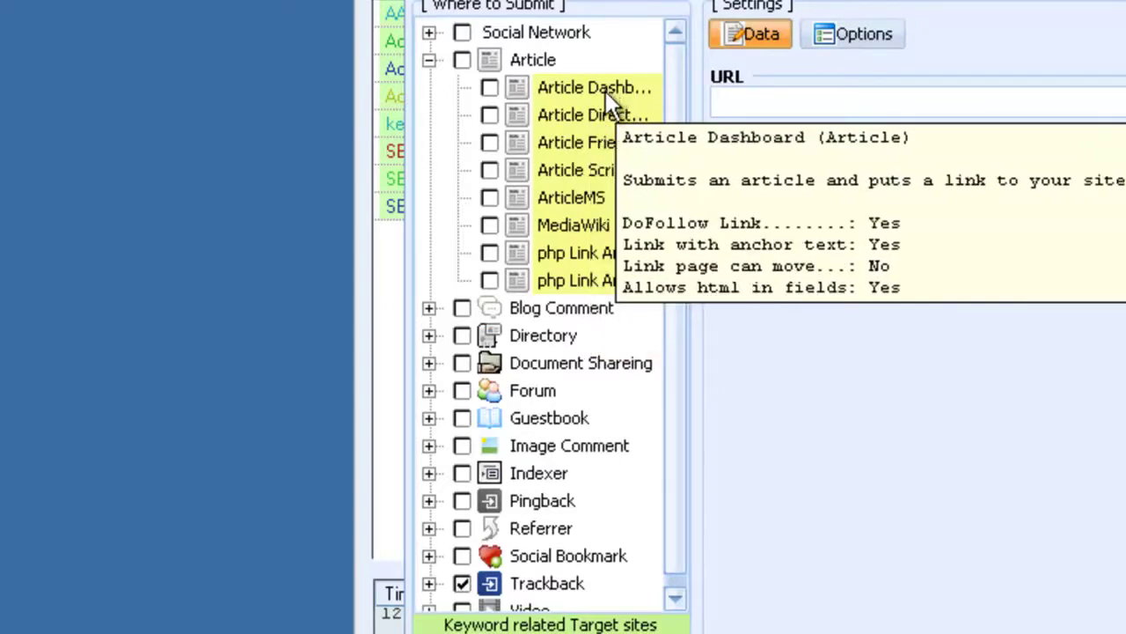
Tick all eight Article platforms and the Social Network category as submission targets.
click(462, 59)
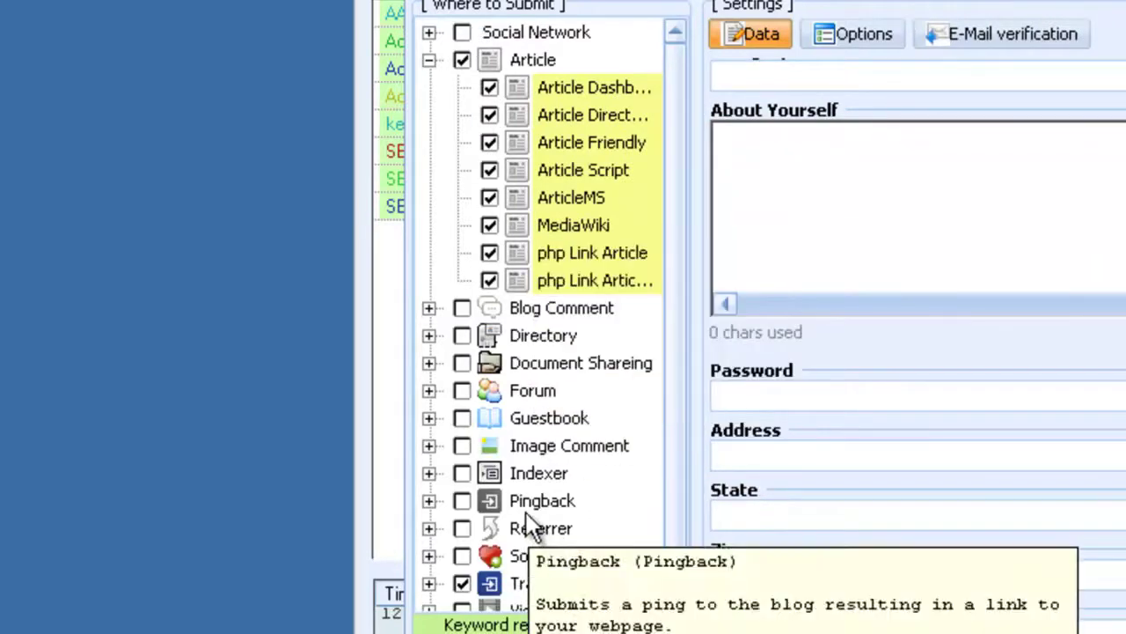
click(463, 37)
click(463, 59)
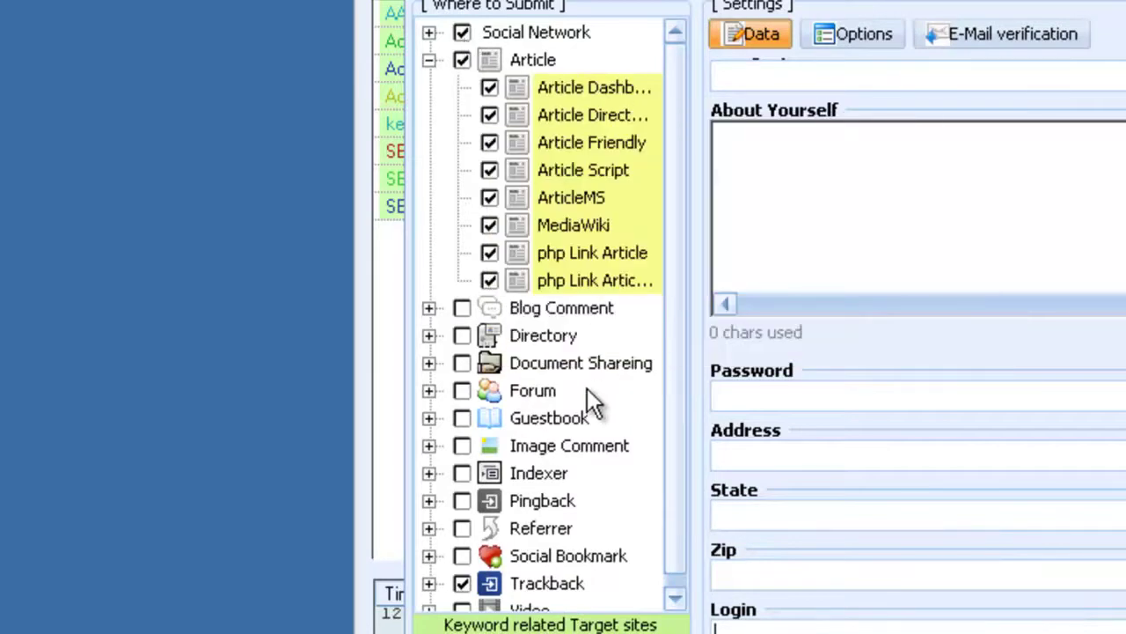
Browse the Directory, Forum and Social Bookmark categories in the Where to Submit tree.
click(428, 336)
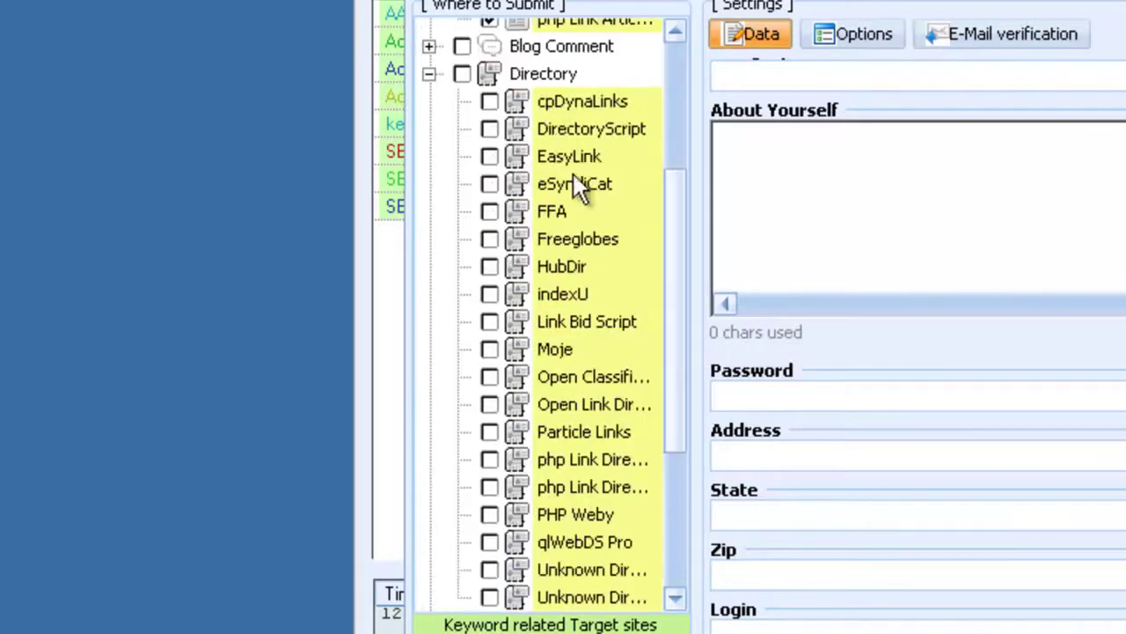
scroll(440, 62, down, 1)
scroll(450, 78, up, 1)
click(430, 74)
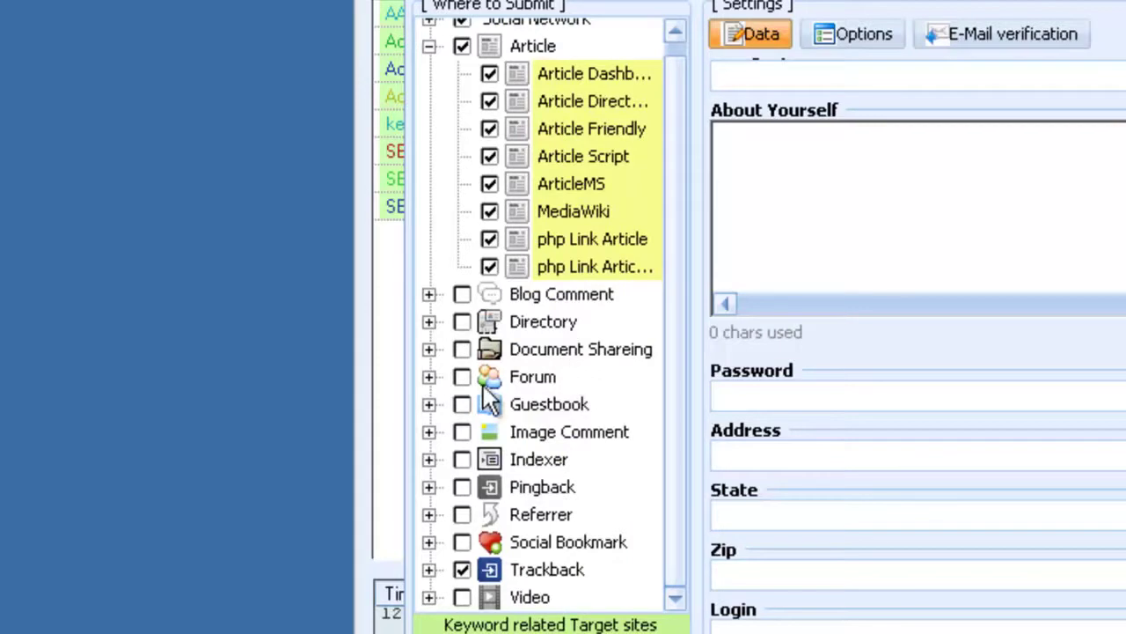
click(428, 376)
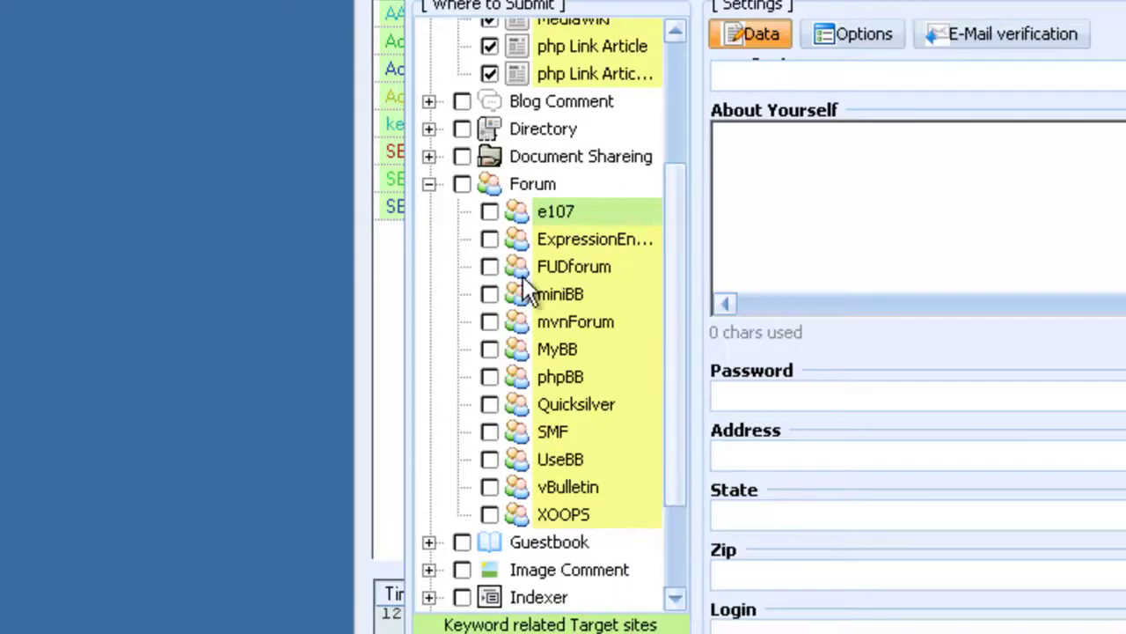
scroll(614, 361, down, 2)
click(521, 543)
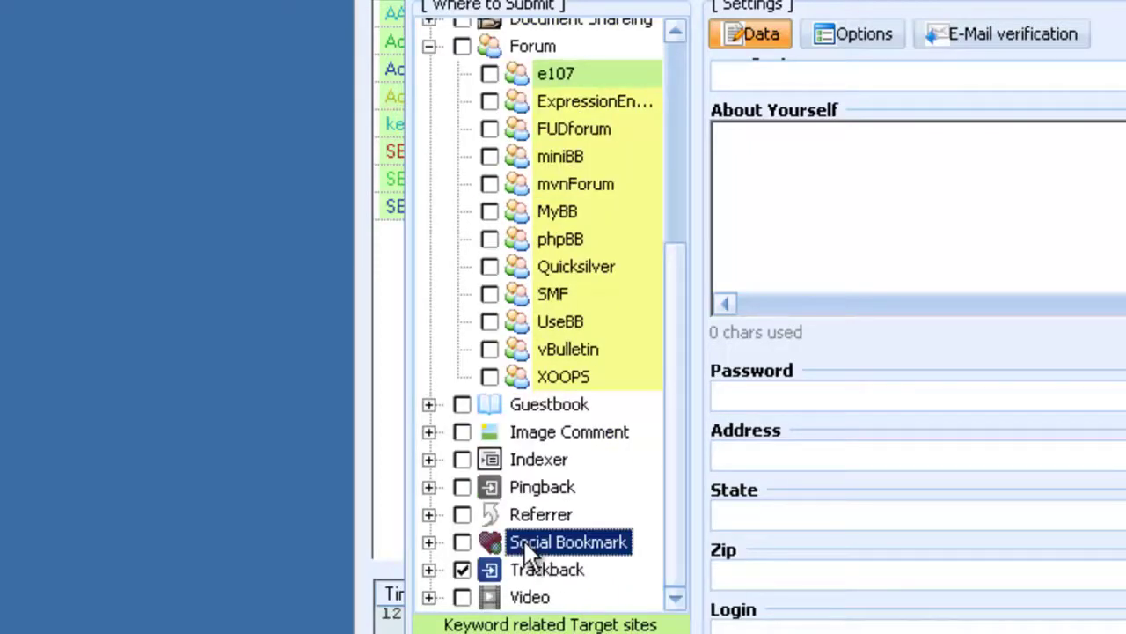
click(429, 542)
scroll(607, 513, down, 1)
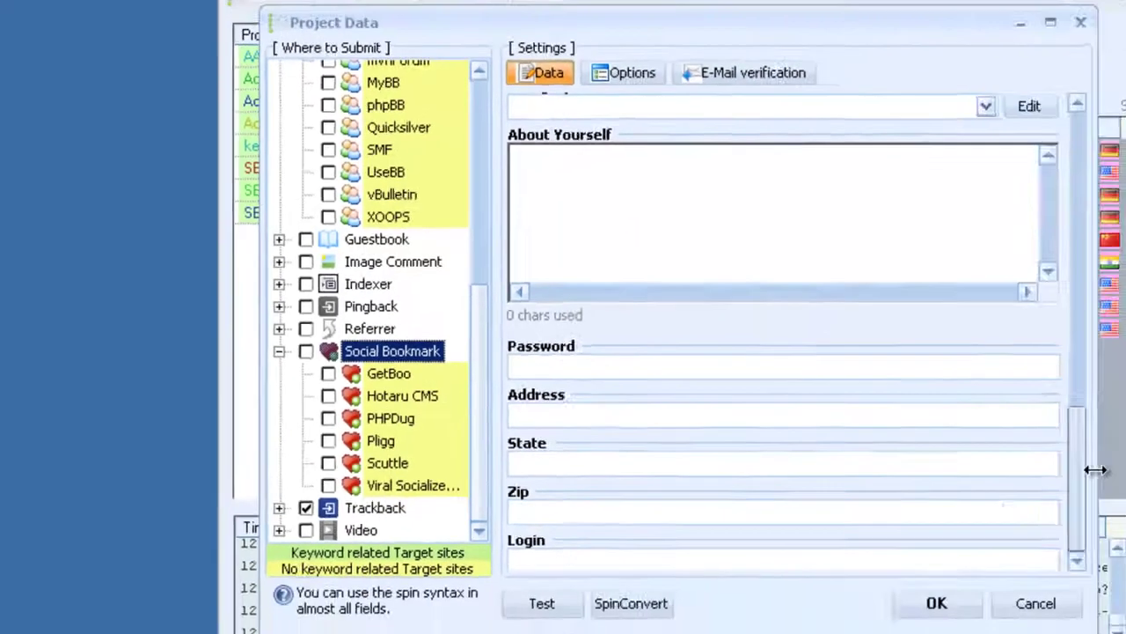
scroll(754, 420, down, 5)
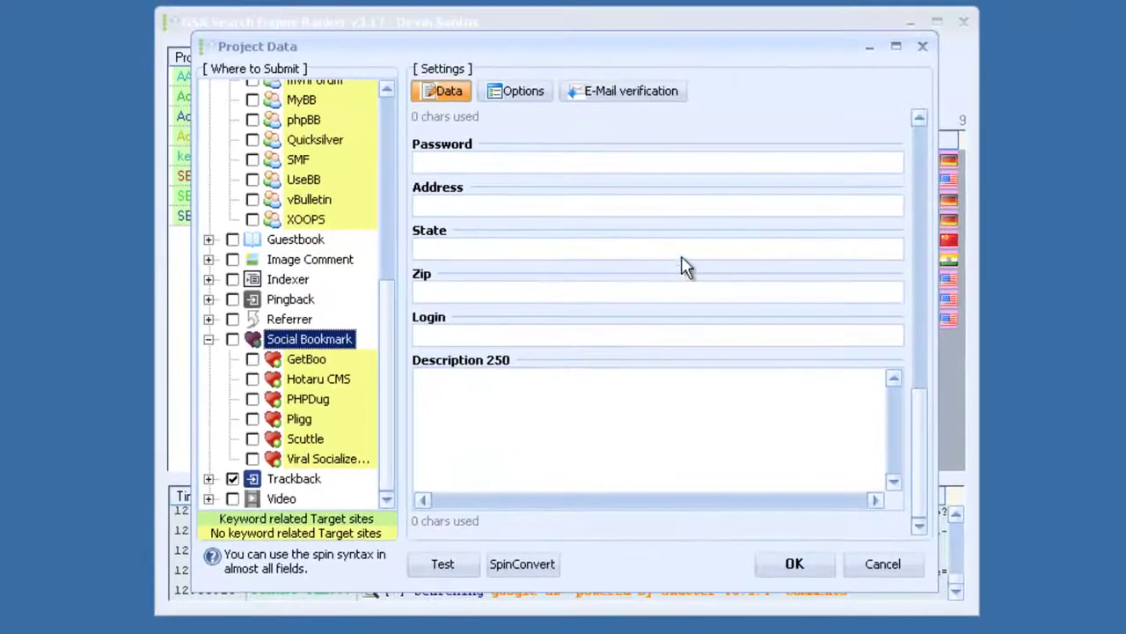
Scroll the tree back up and read the engines' info tooltips.
drag(925, 440, 925, 212)
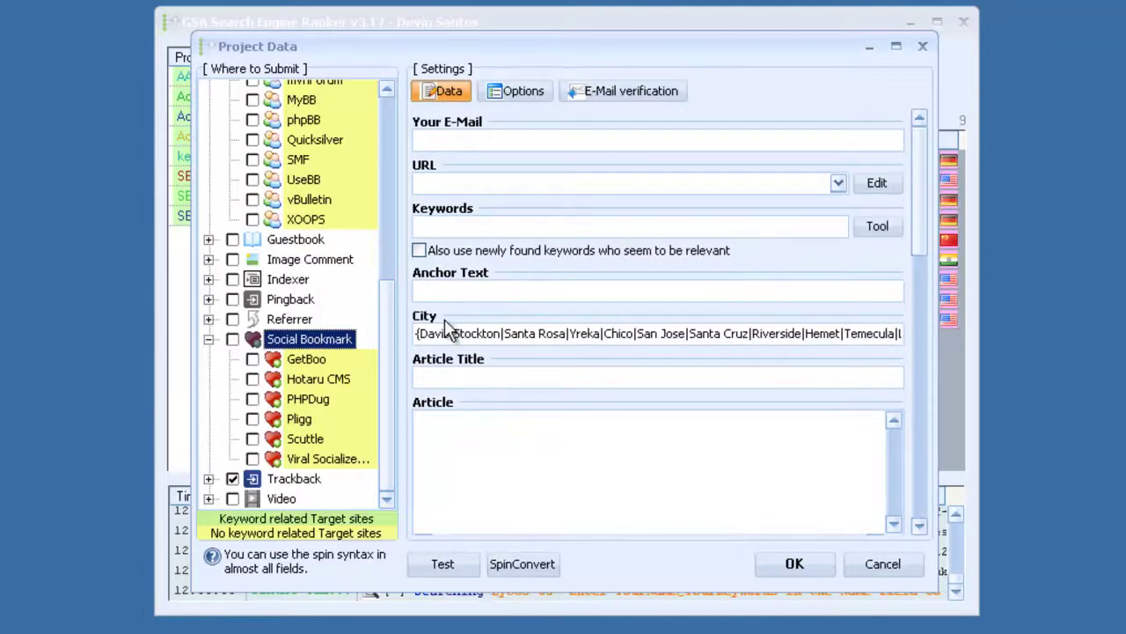
drag(385, 314, 387, 129)
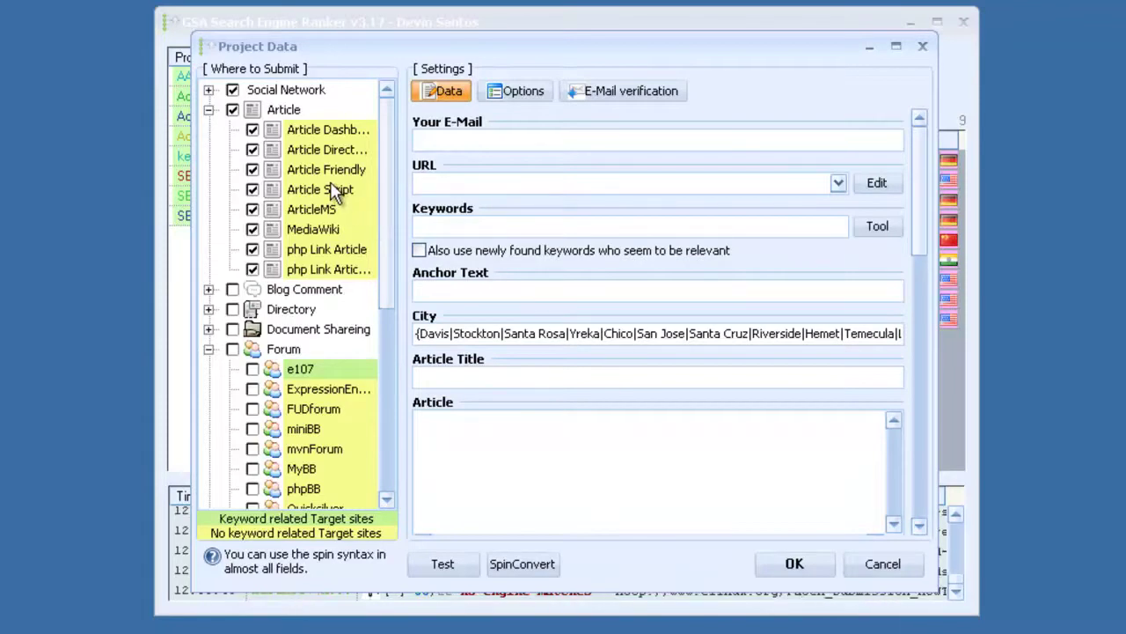
mouse_move(323, 182)
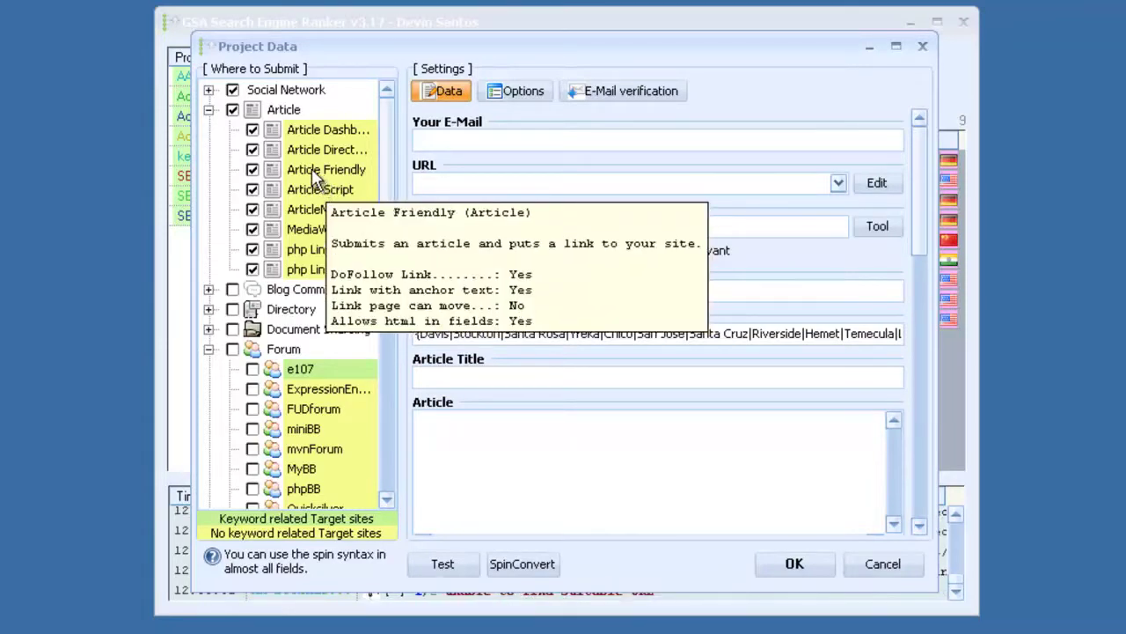
mouse_move(355, 153)
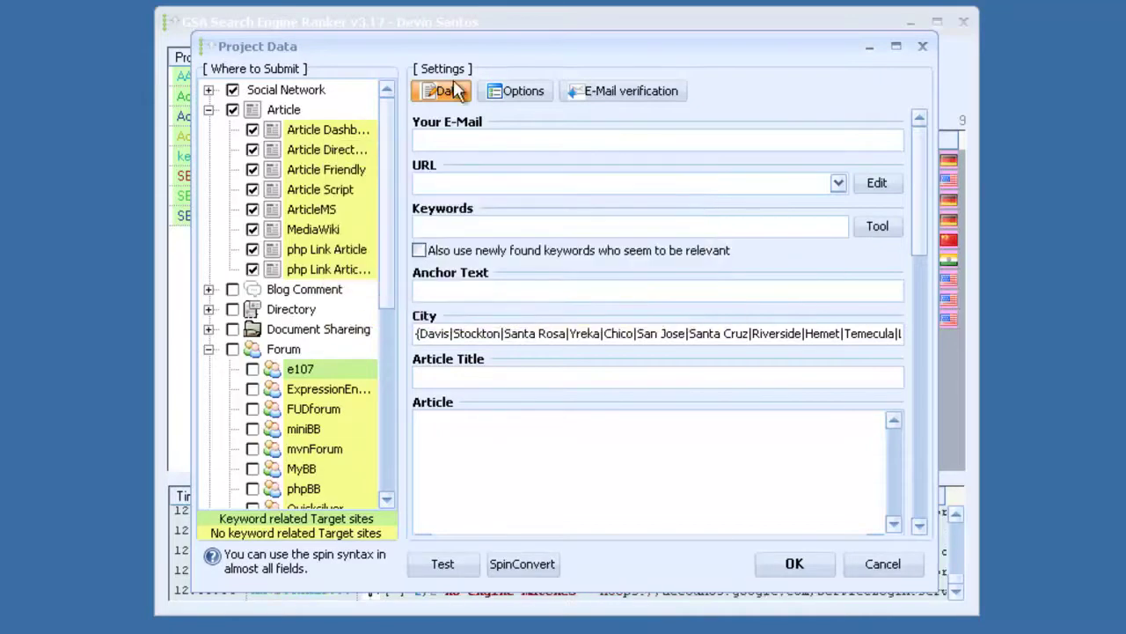
Test the e-mail verification mailbox login, acknowledge 'Login successful', and go back to the Data page.
click(614, 88)
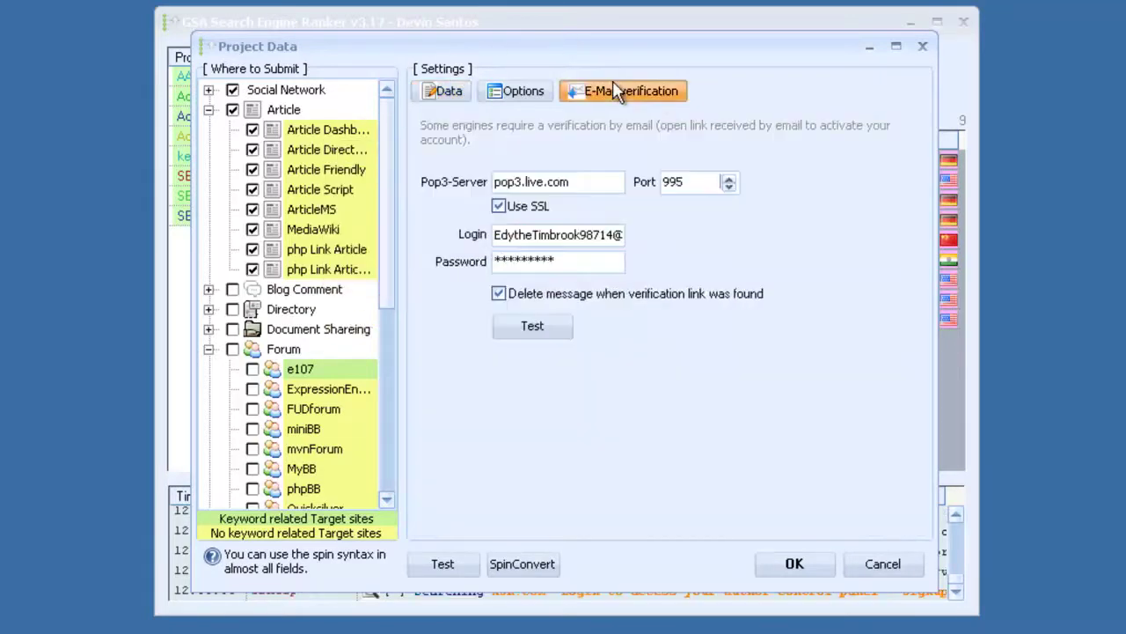
click(530, 327)
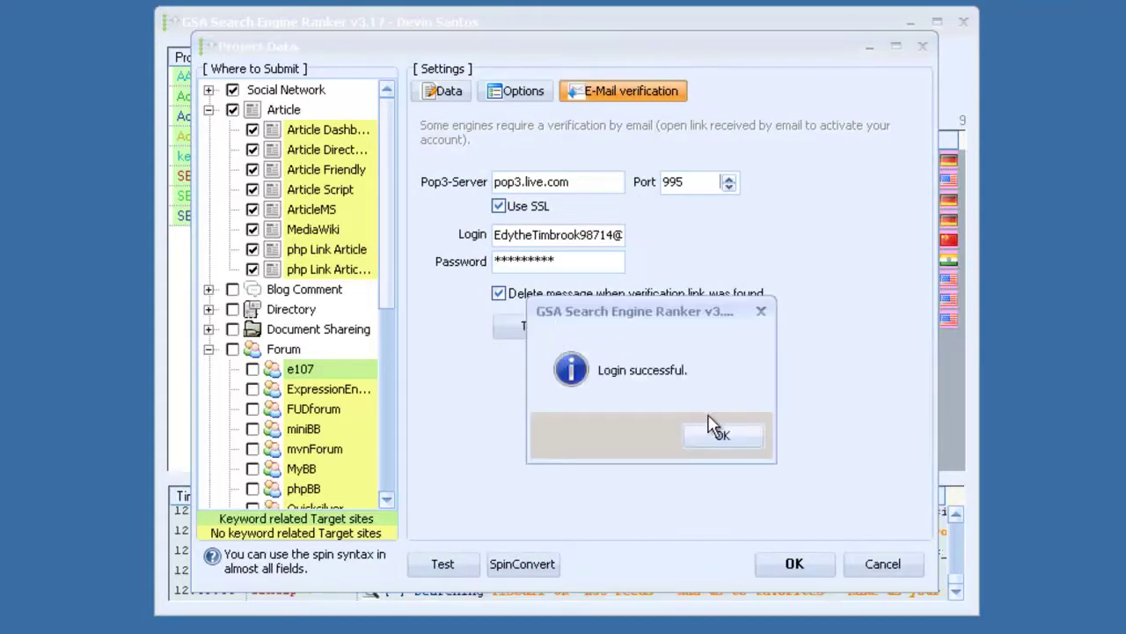
click(716, 426)
click(447, 92)
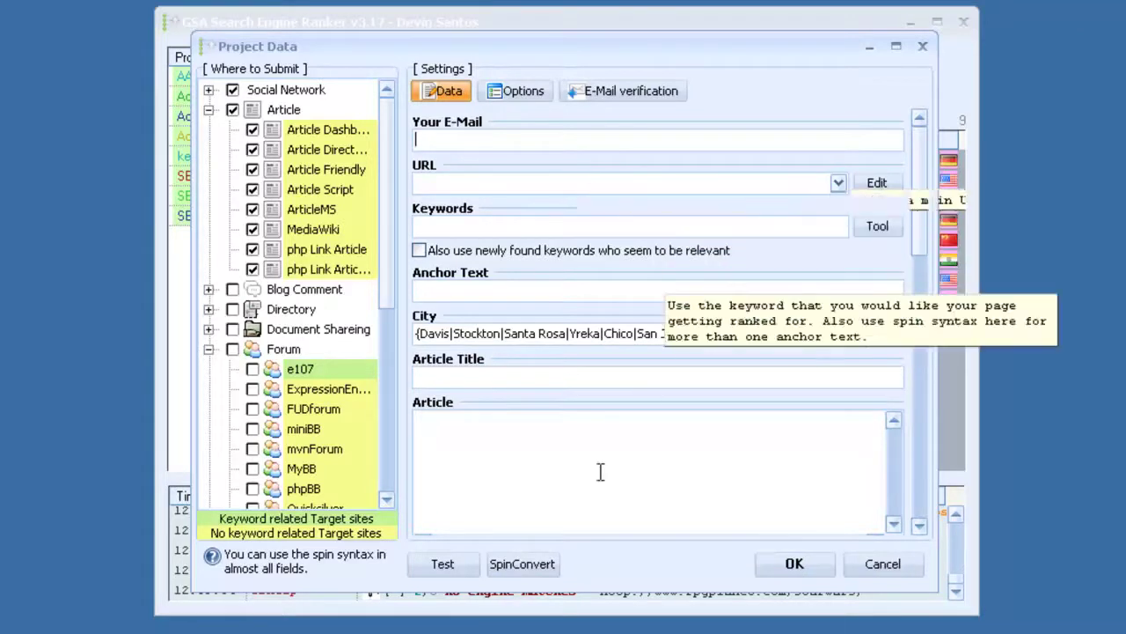
click(522, 565)
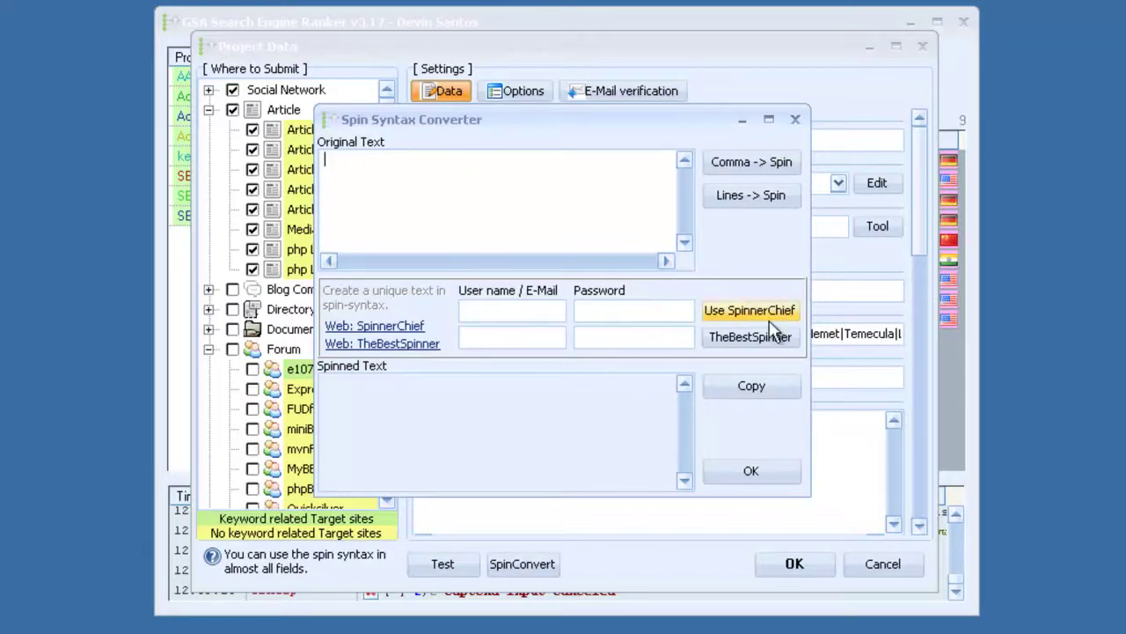
click(487, 432)
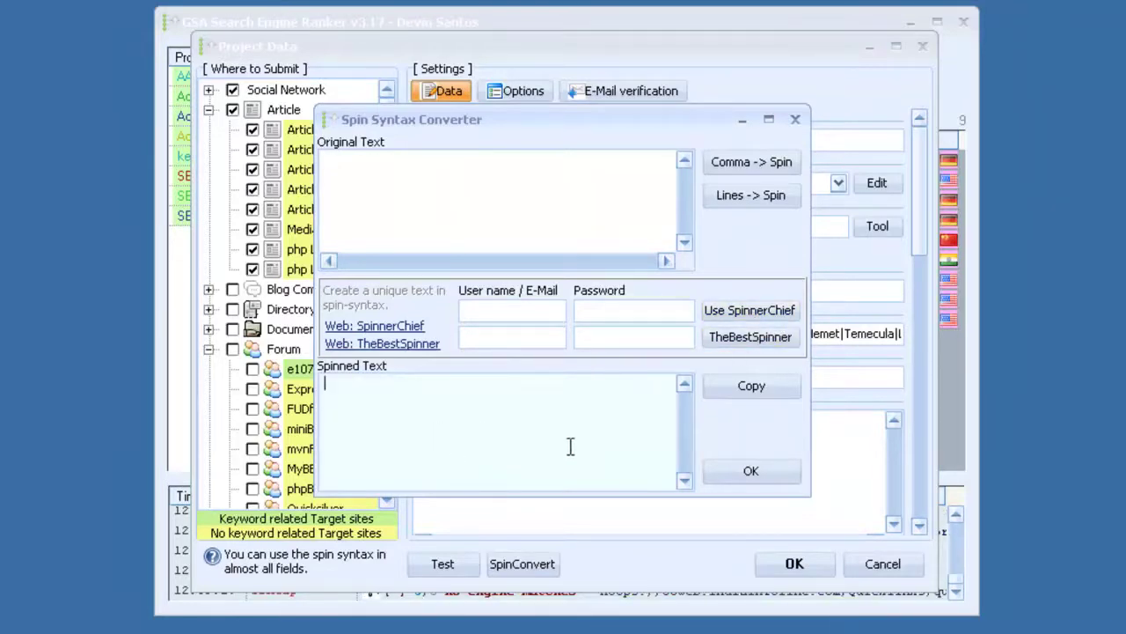
click(744, 472)
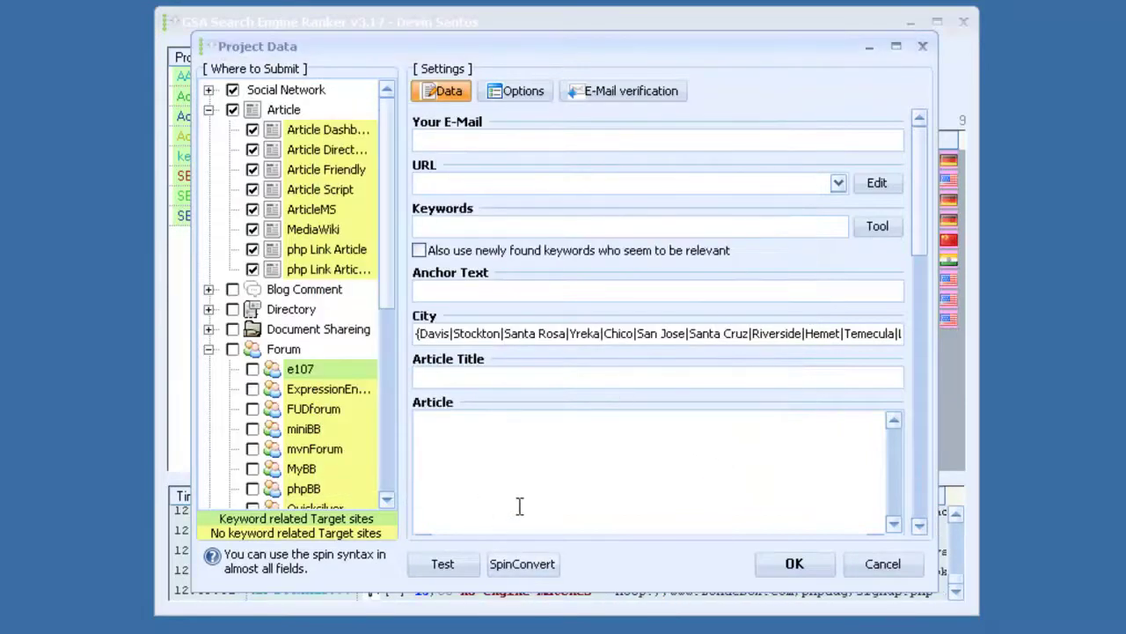
On the Options tab, skip sites with over 50 outgoing links or PR below 1, using domain PR.
click(514, 93)
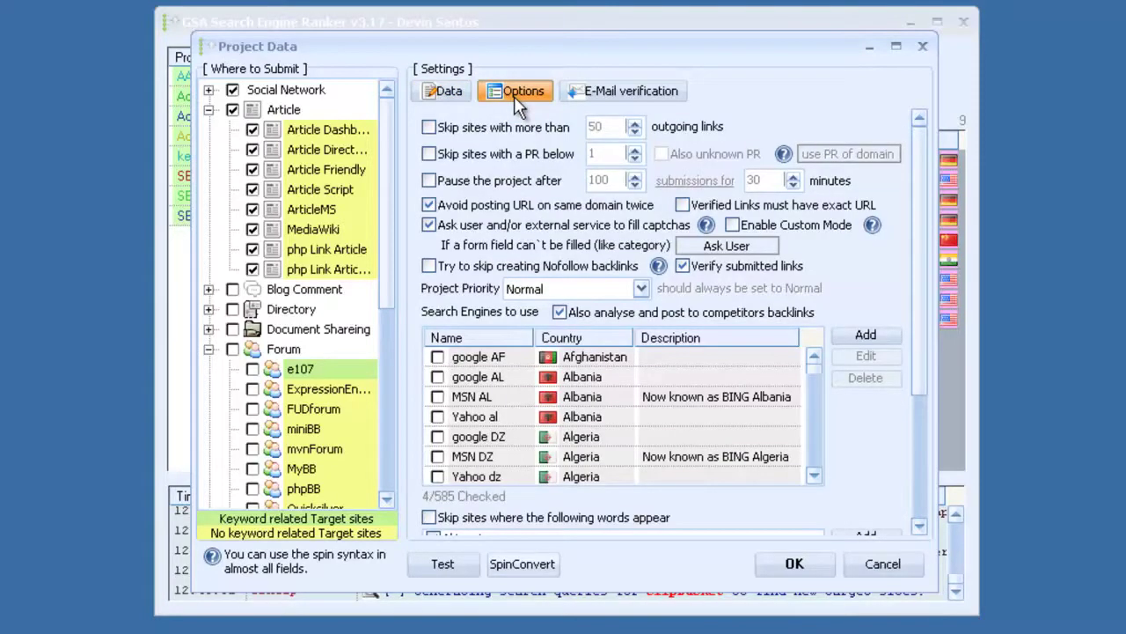
key(space)
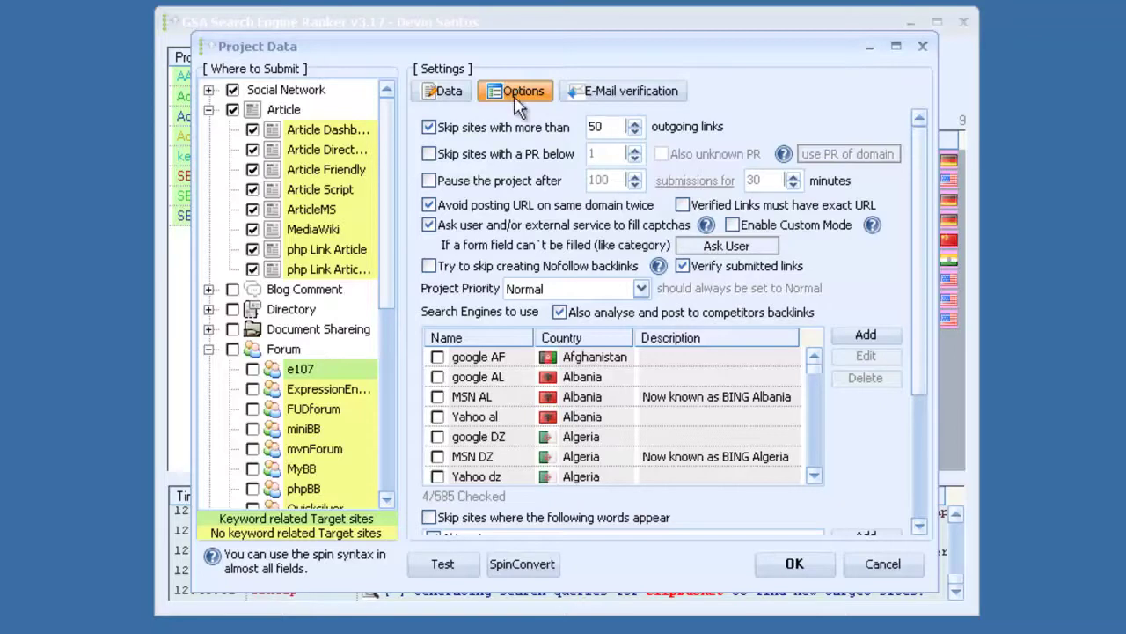
key(space)
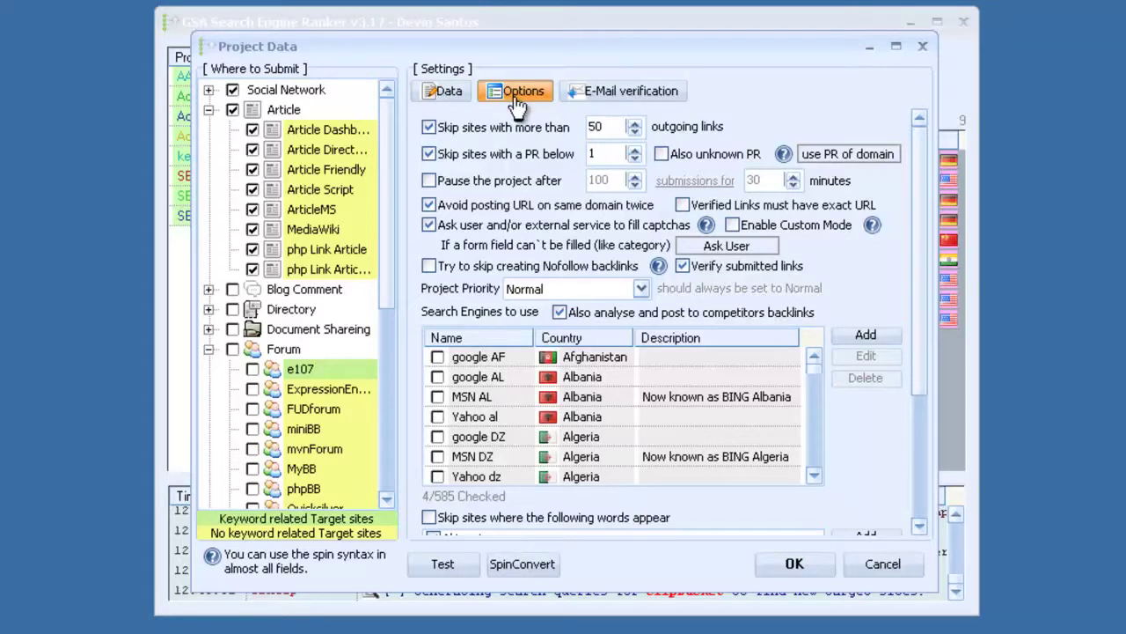
key(space)
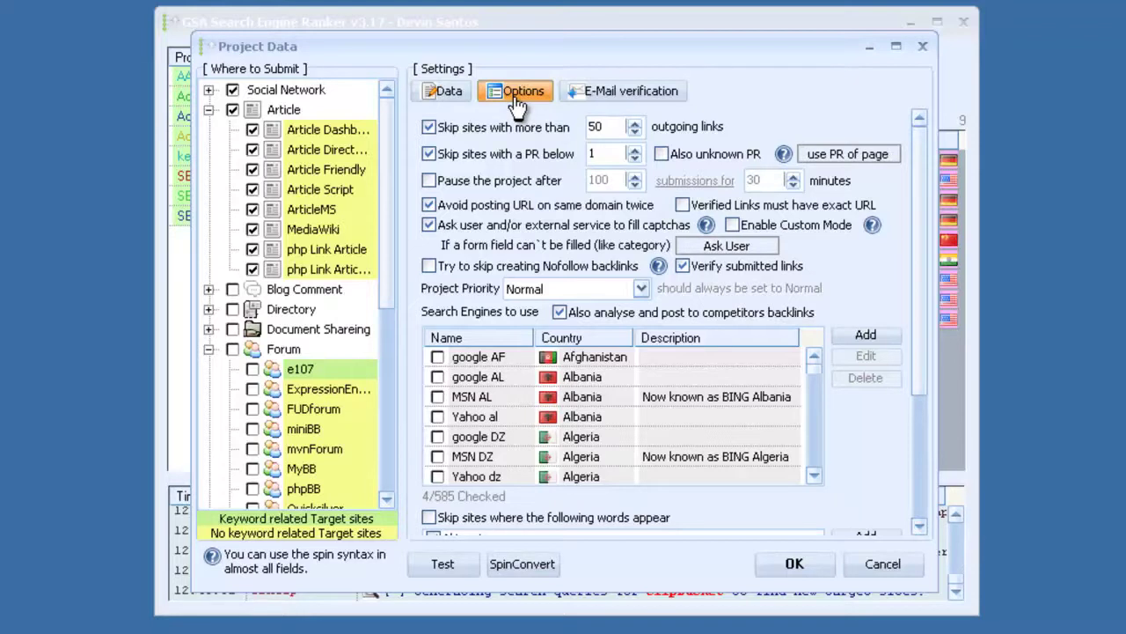
key(space)
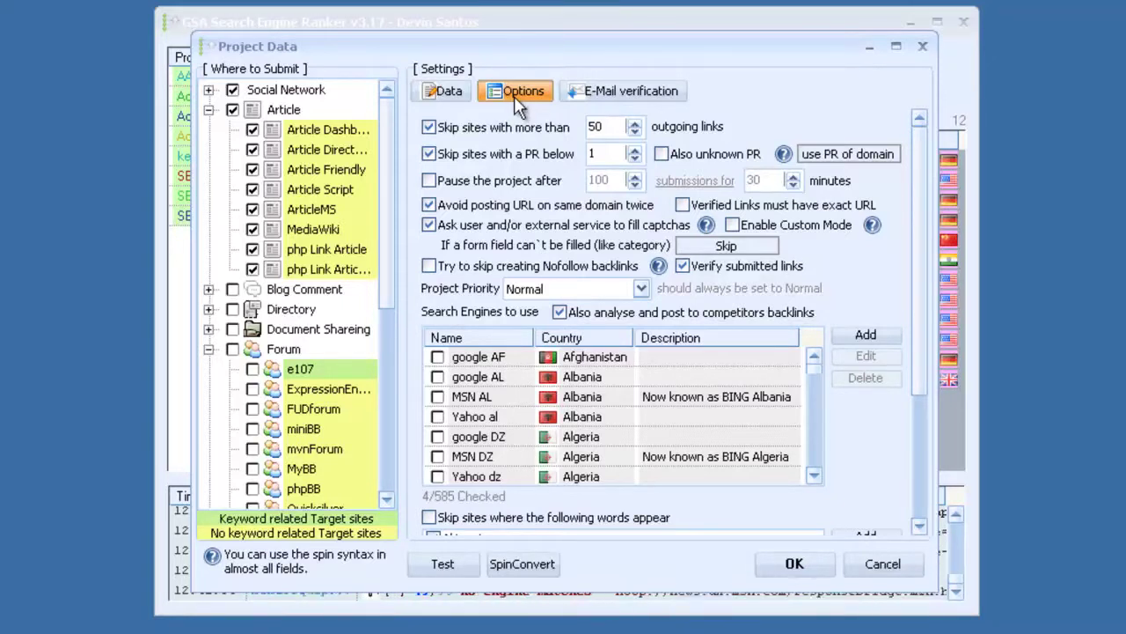
Leave project priority at Normal and open the search engine list's context menu.
key(alt+Down)
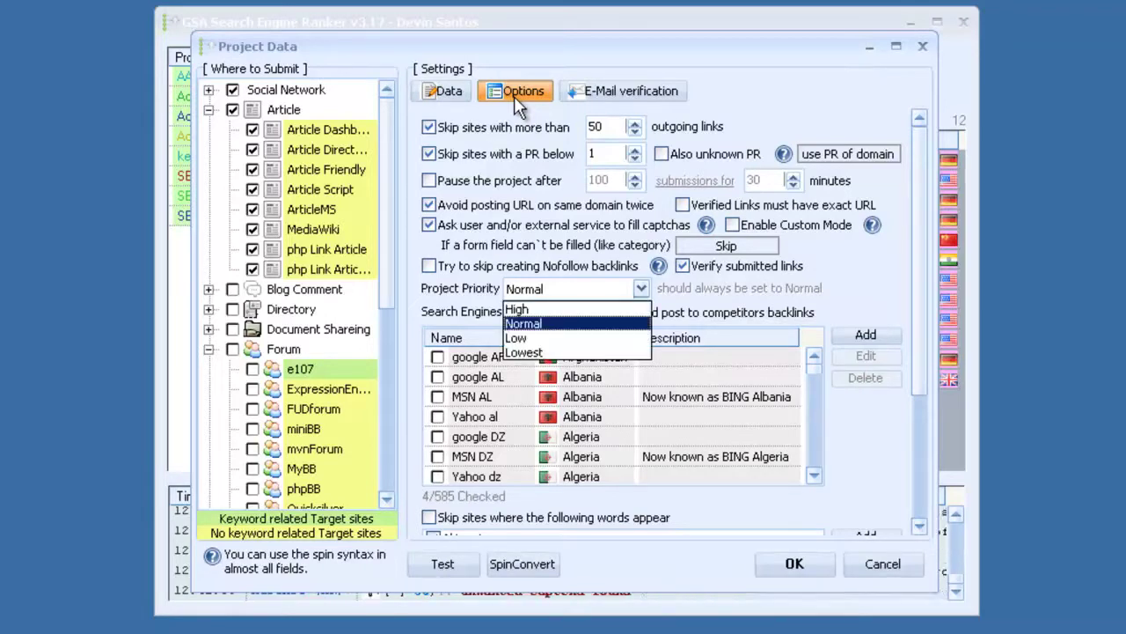
key(Up)
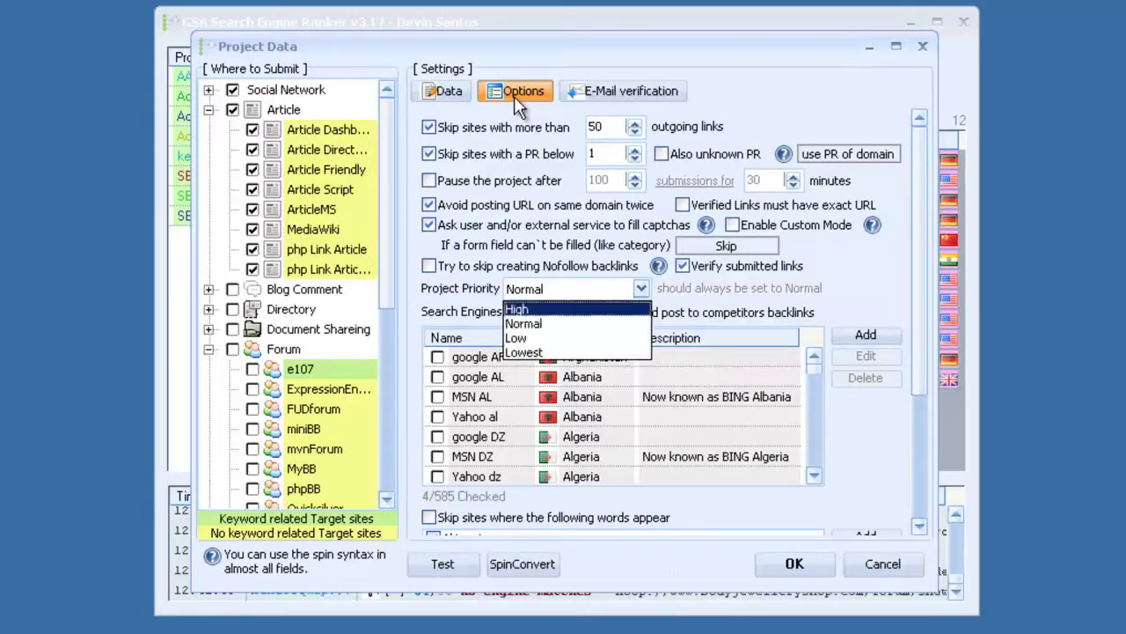
key(Escape)
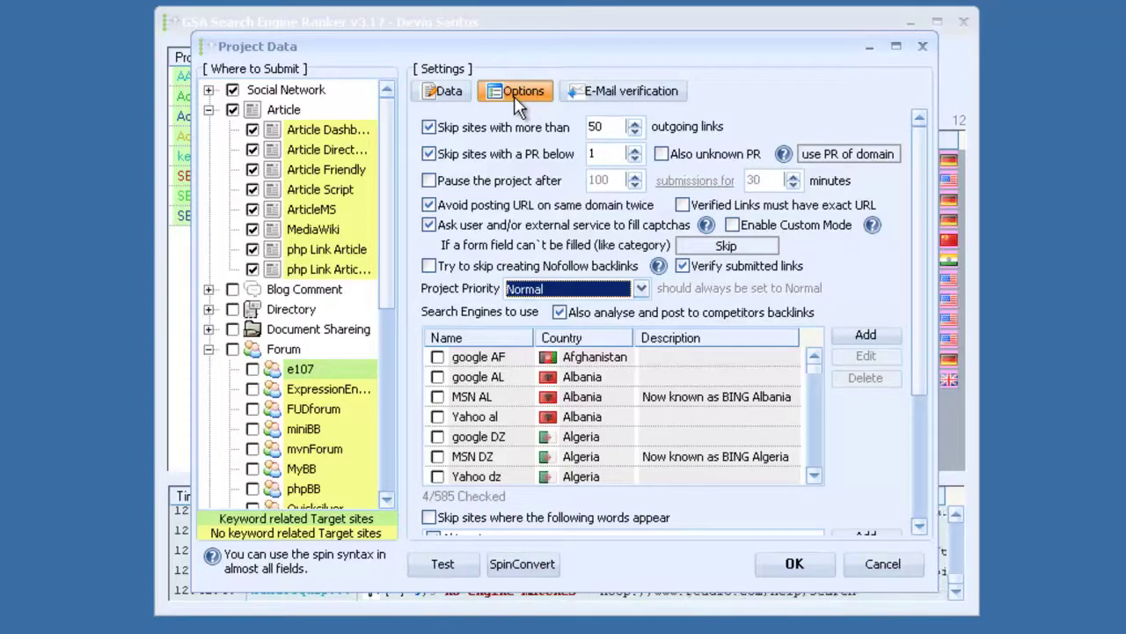
scroll(519, 104, down, 3)
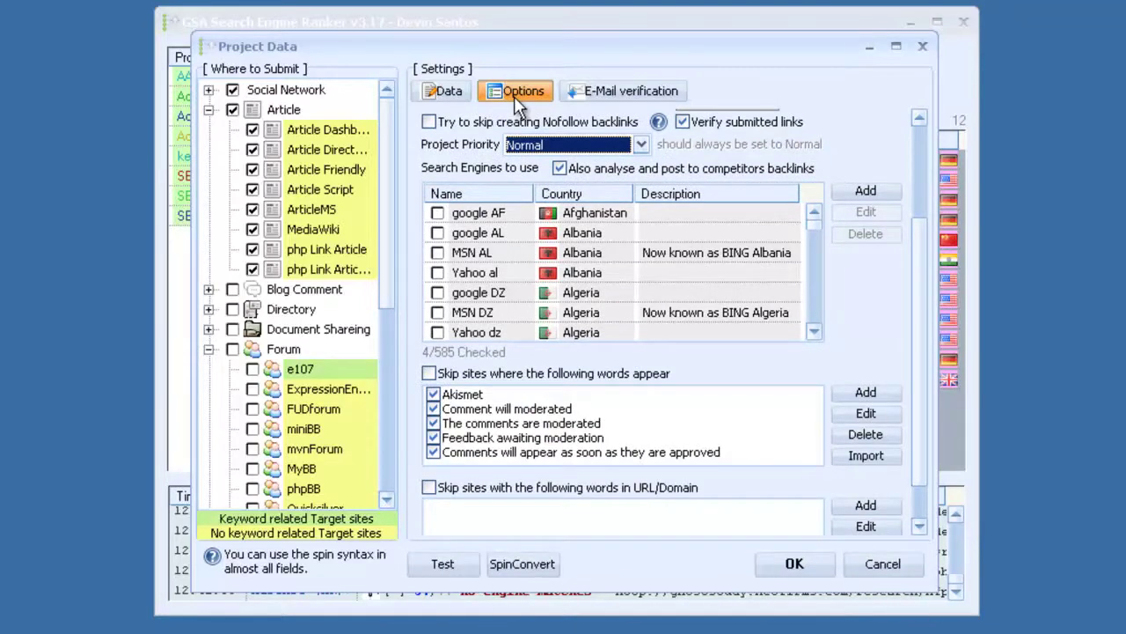
key(Menu)
Check all United States search engines via Check by Country.
key(Down)
key(Down)
key(Down)
key(Down)
key(Down)
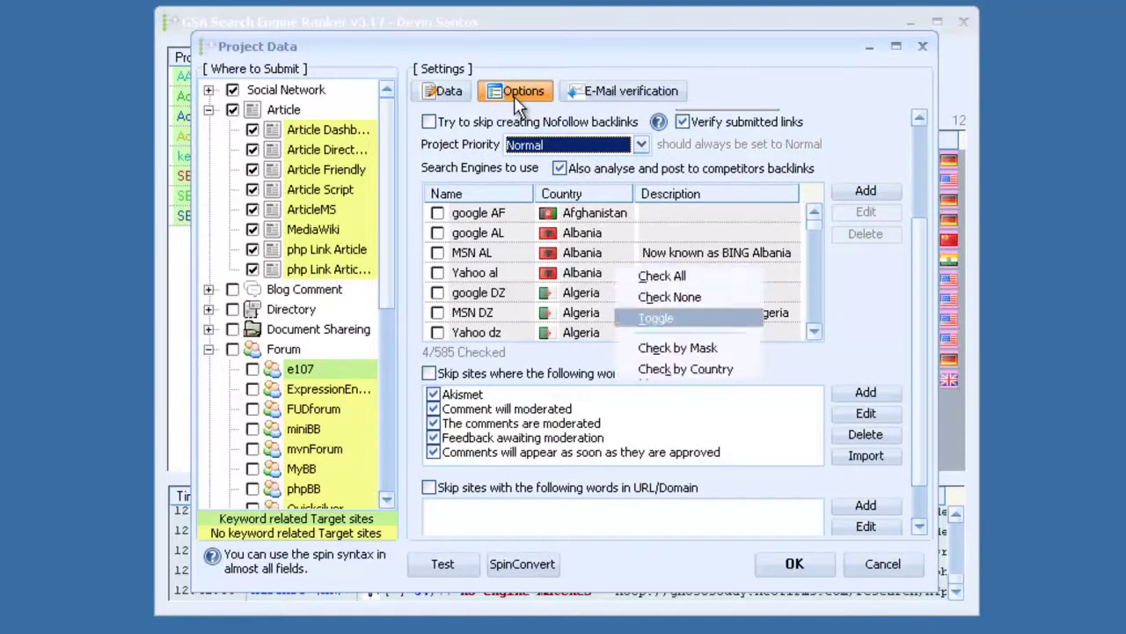
key(Return)
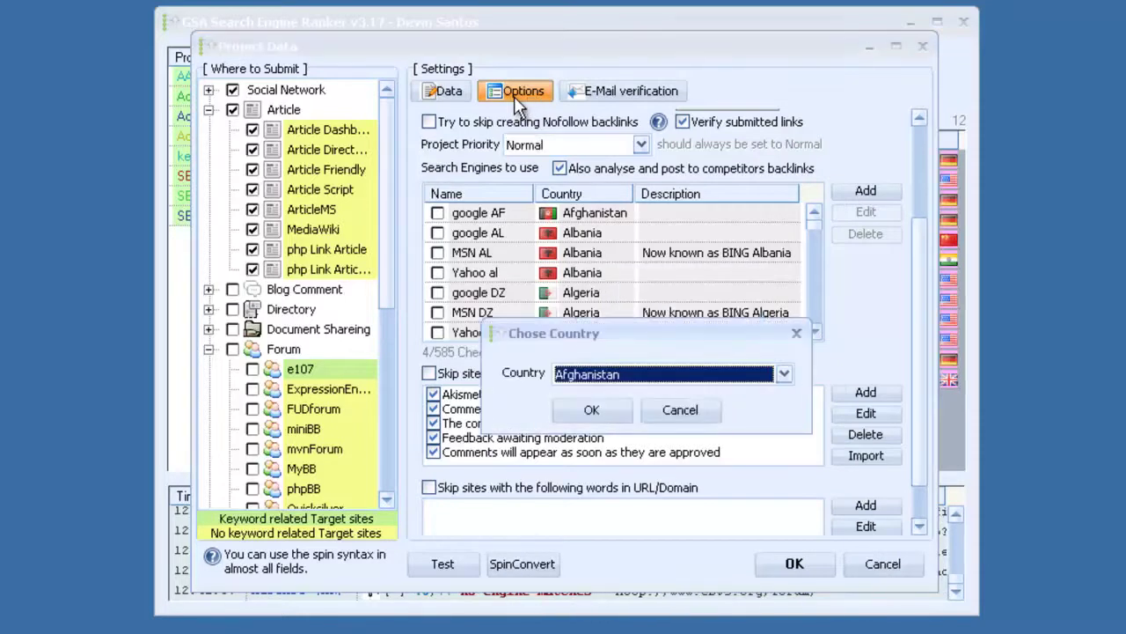
key(u)
key(alt+Down)
key(Down)
key(Down)
key(Down)
key(Down)
key(Return)
key(Tab)
key(Return)
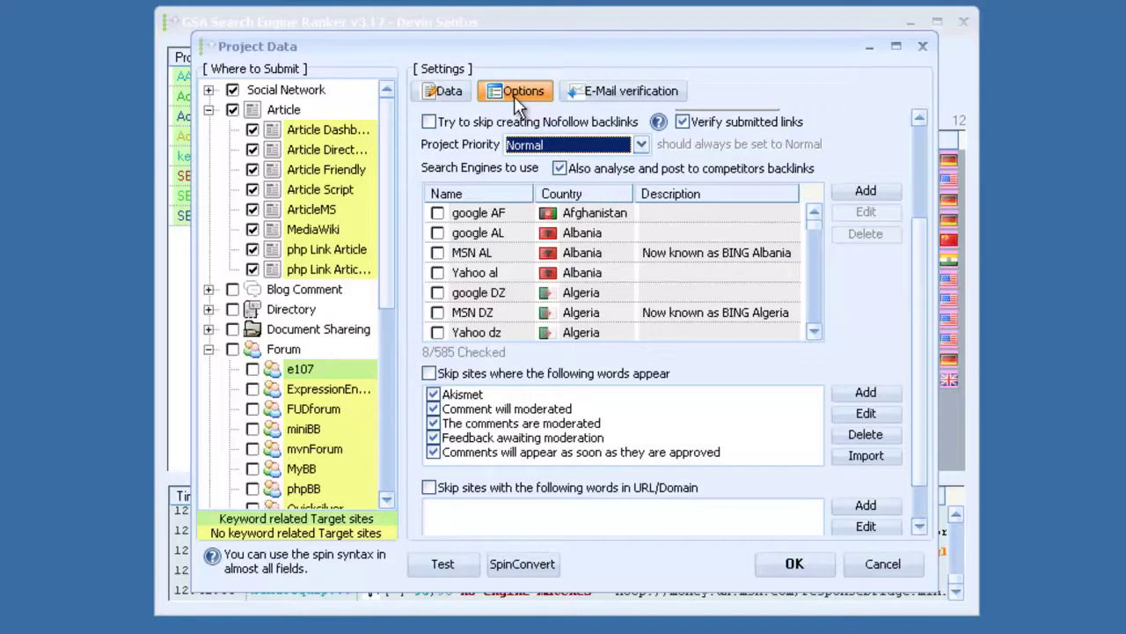
Scroll through the search engine list to review the 8 of 585 checked engines.
key(Tab)
scroll(517, 104, down, 15)
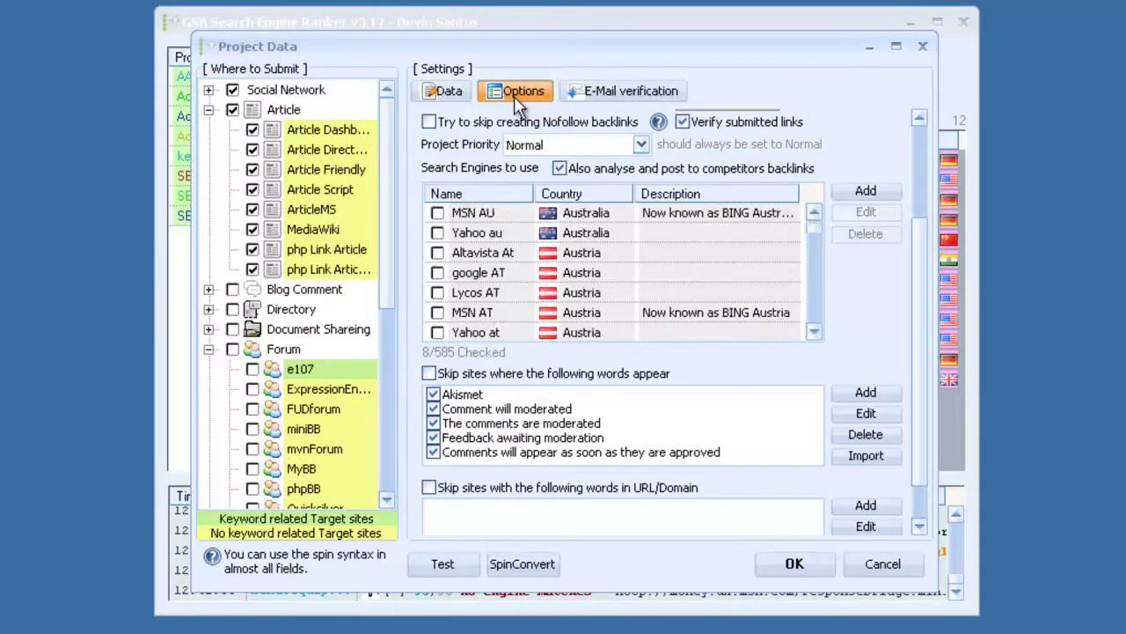
scroll(518, 104, down, 12)
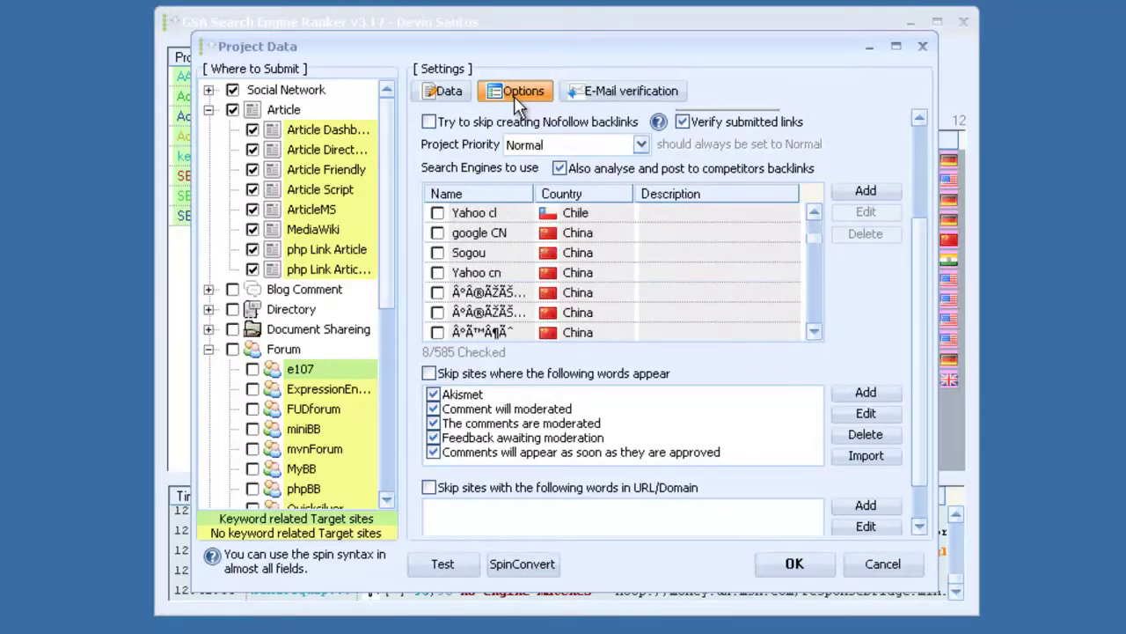
scroll(518, 104, down, 6)
scroll(517, 104, down, 12)
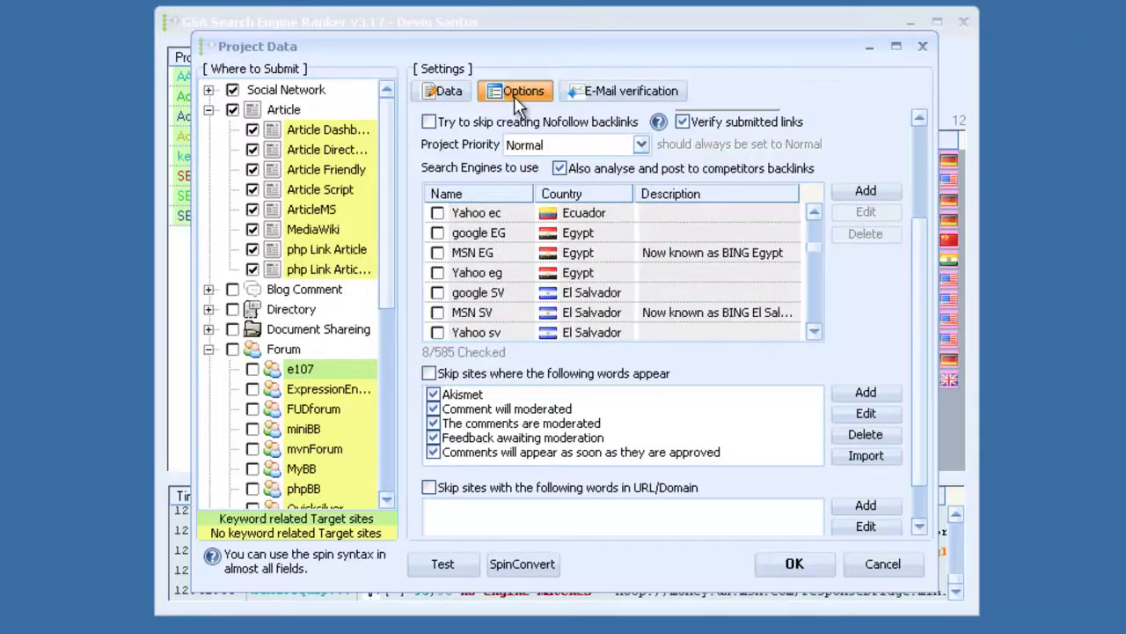
scroll(517, 104, down, 13)
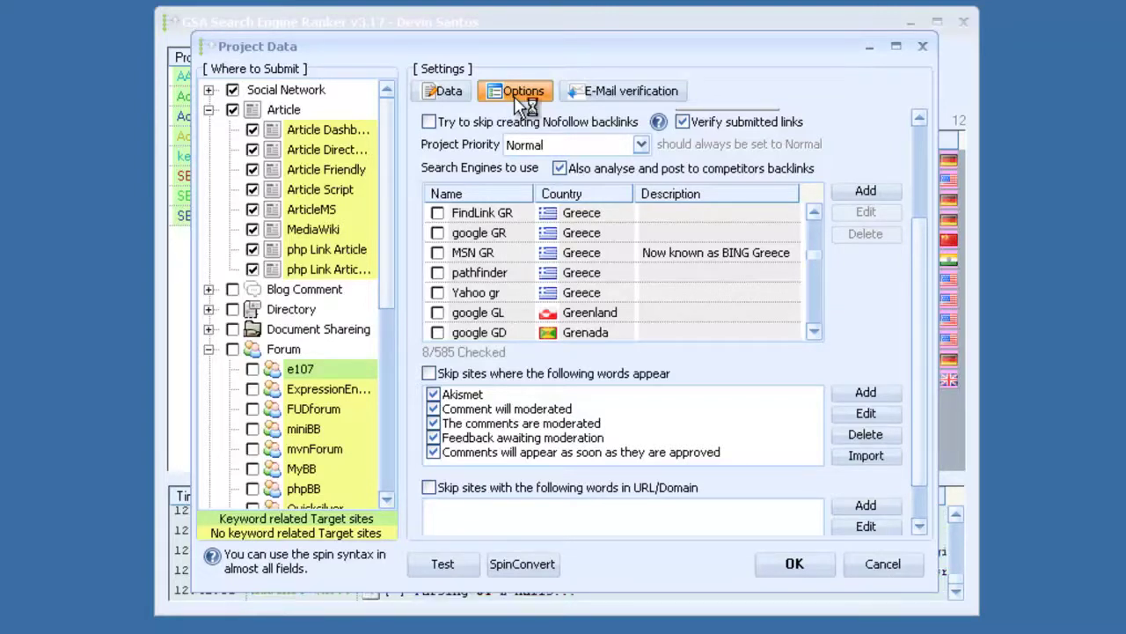
scroll(520, 104, down, 1)
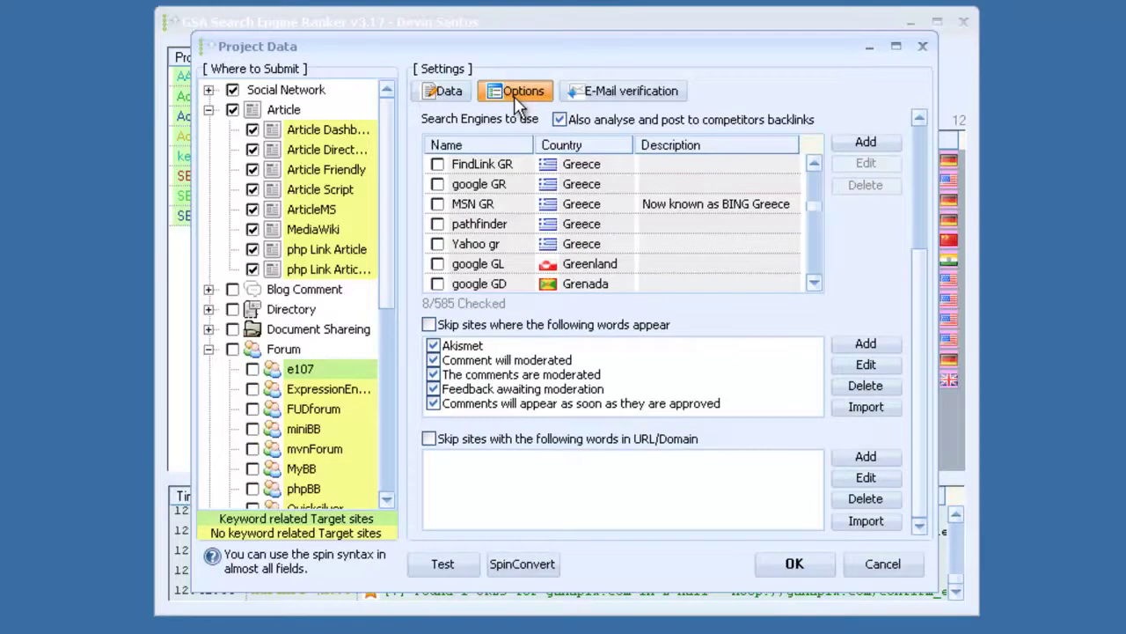
key(Tab)
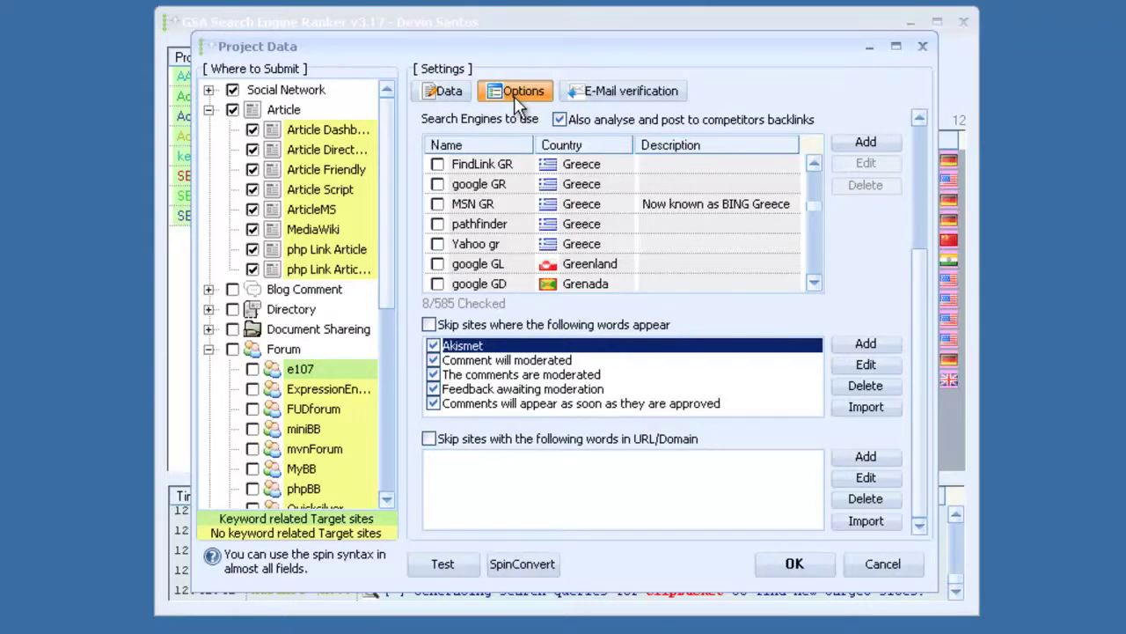
Return to the Data tab, collapse the Article and Forum groups, and toggle Social Bookmark.
key(Left)
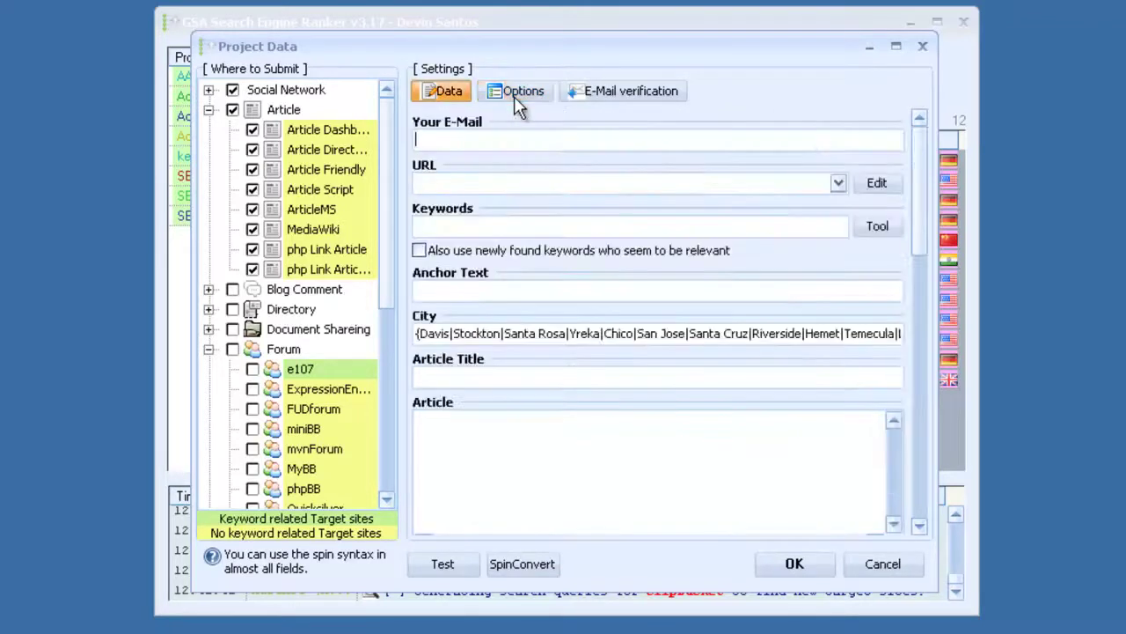
key(Right)
key(Left)
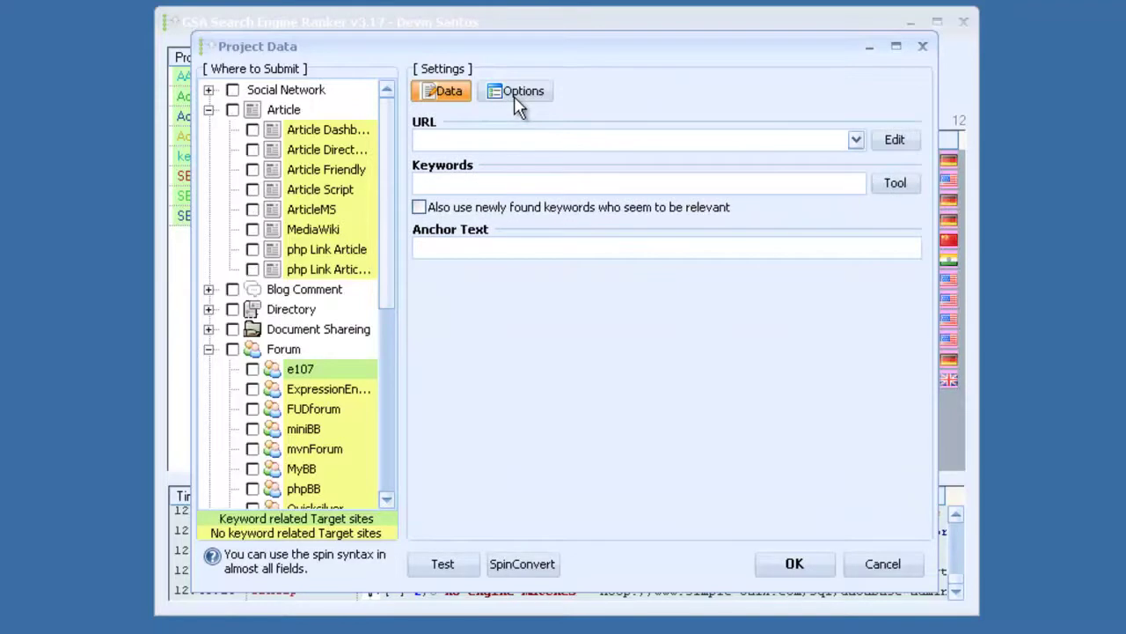
key(Down)
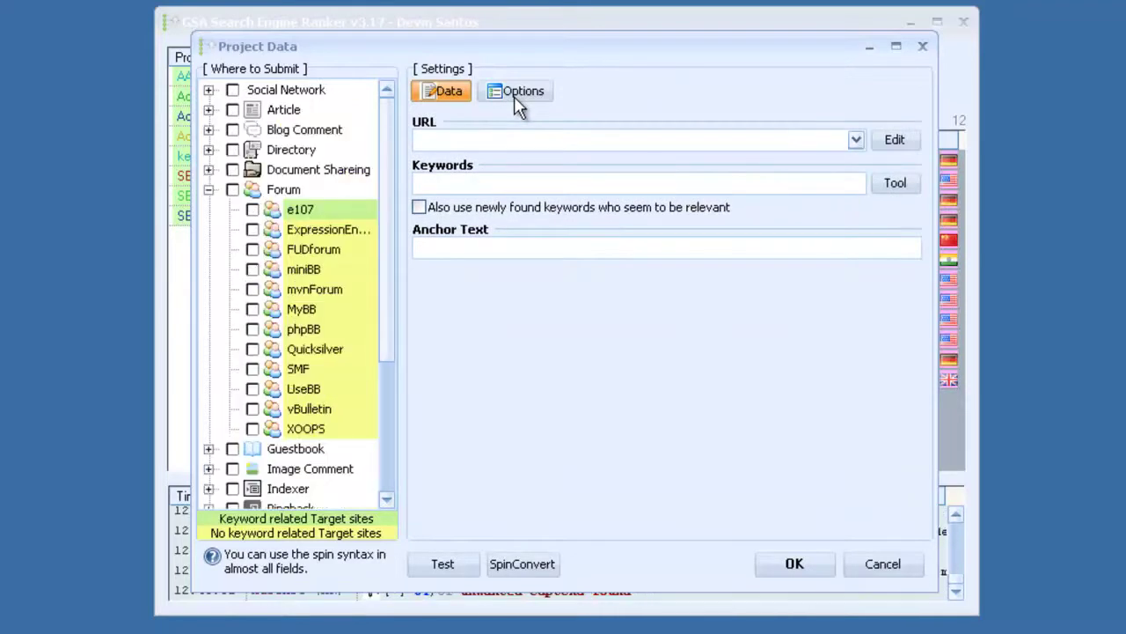
key(s)
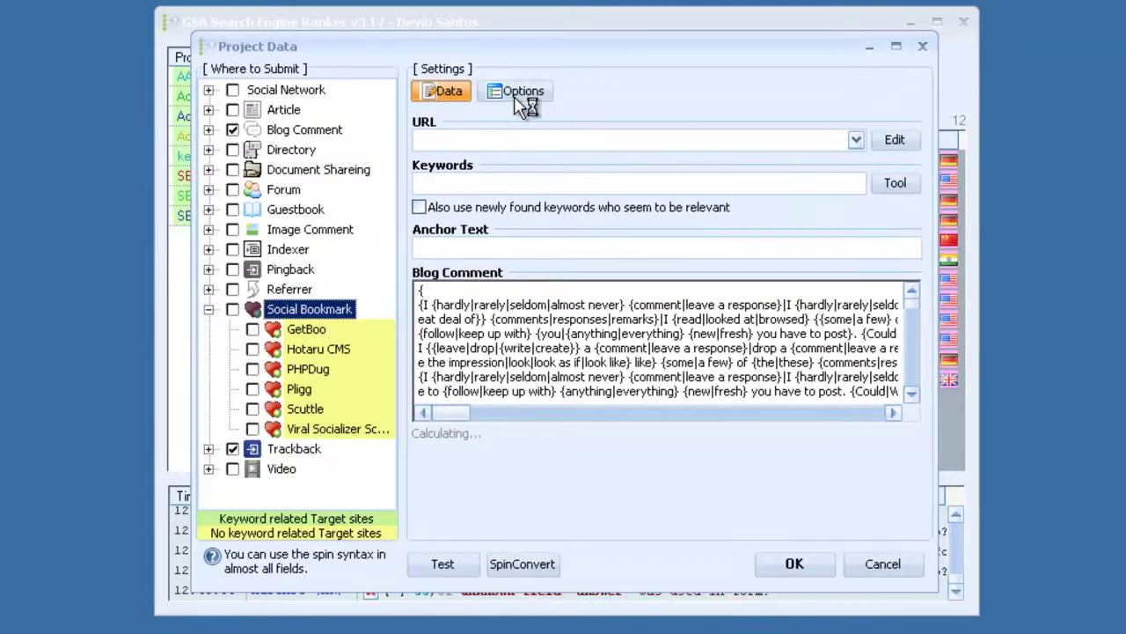
key(Left)
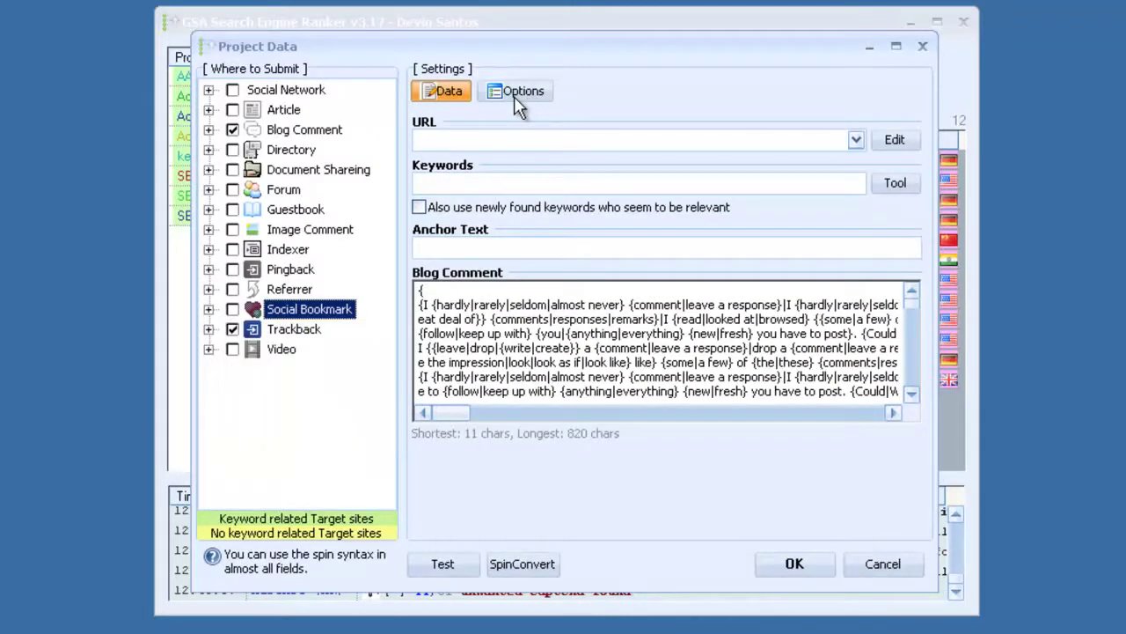
click(232, 269)
key(Tab)
text(http://www.domain.com)
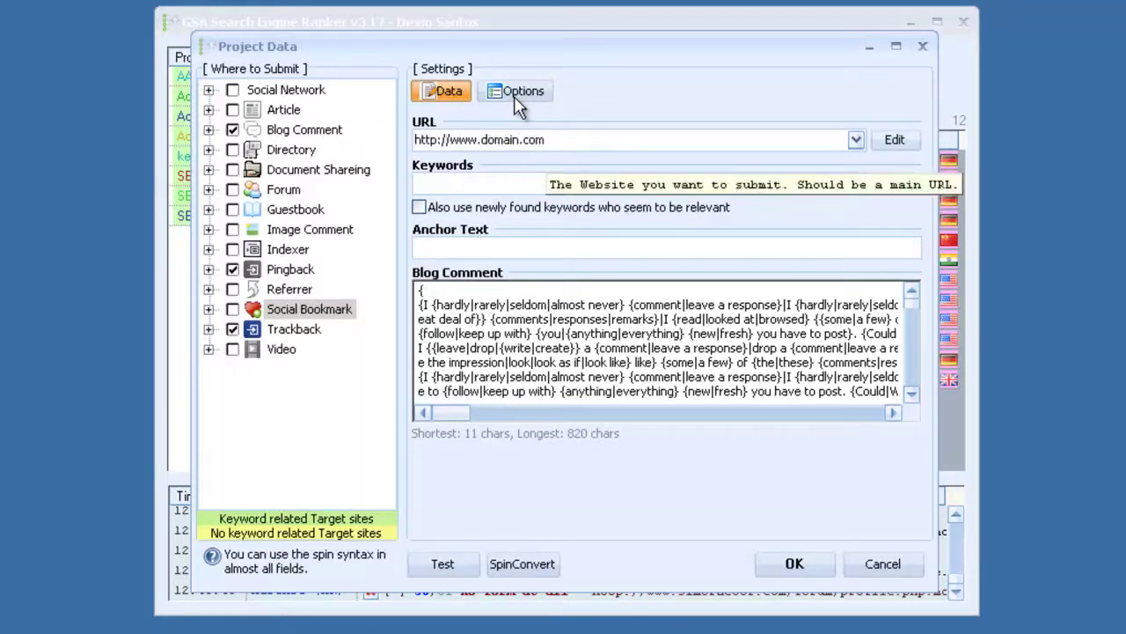
key(Tab)
text(weig)
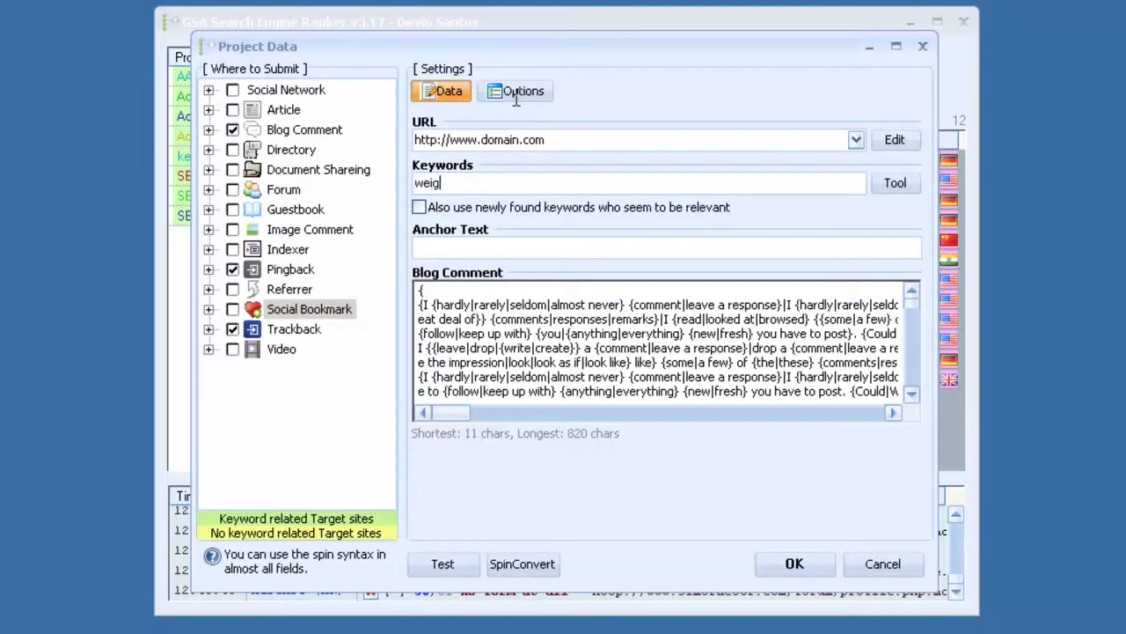
text(ht loss, fitness, cardio, ex)
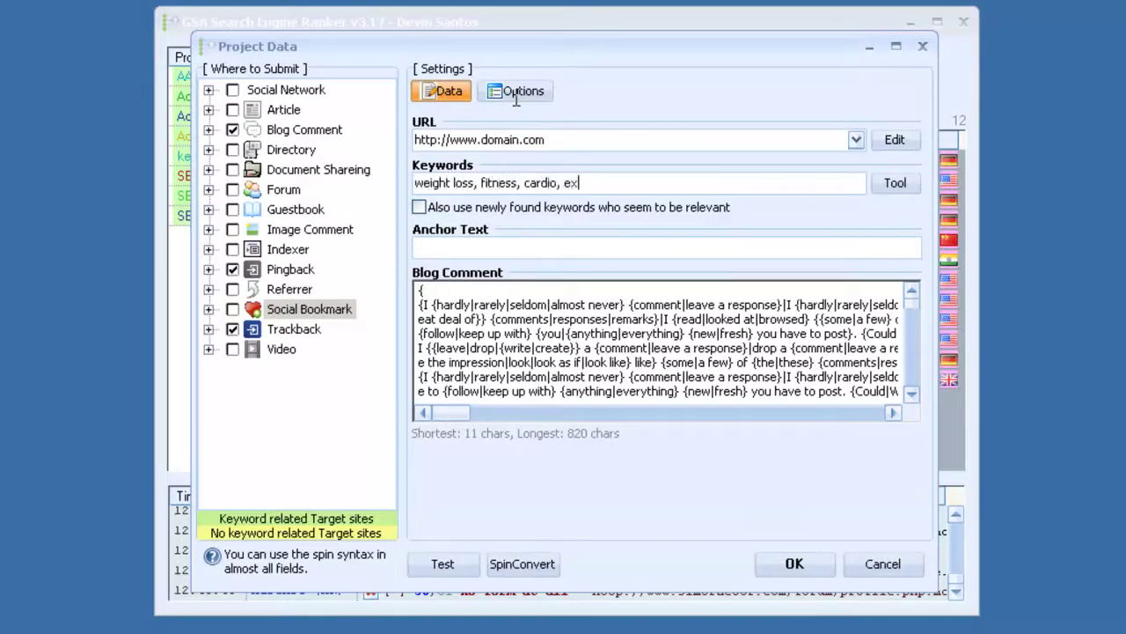
text(ercise)
key(Tab)
text({fitness)
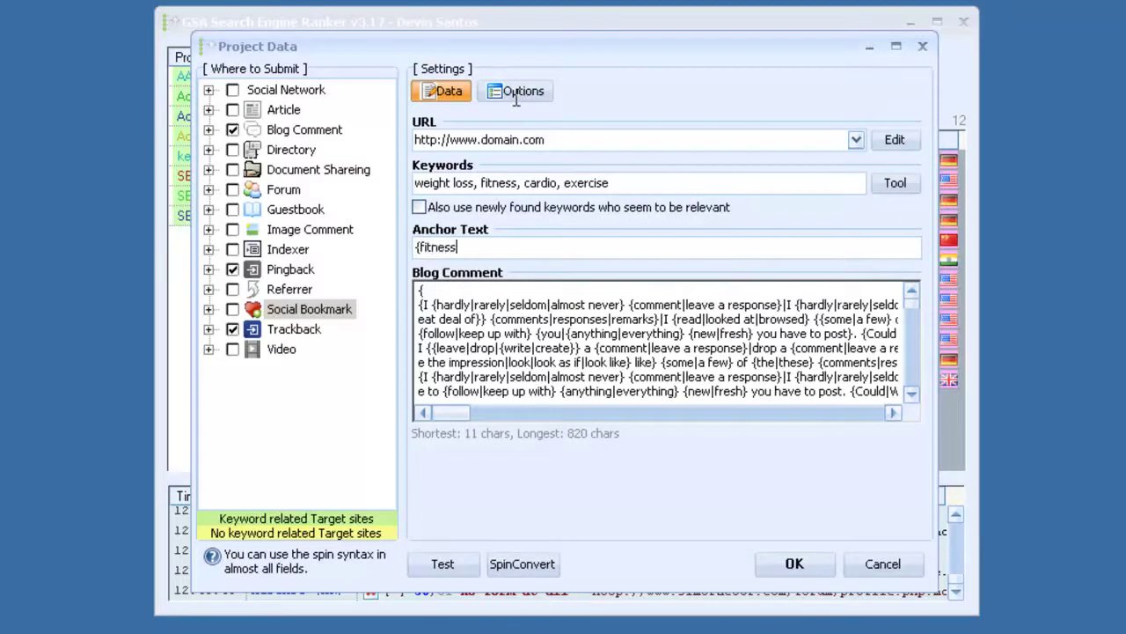
text(|cardio|weight los)
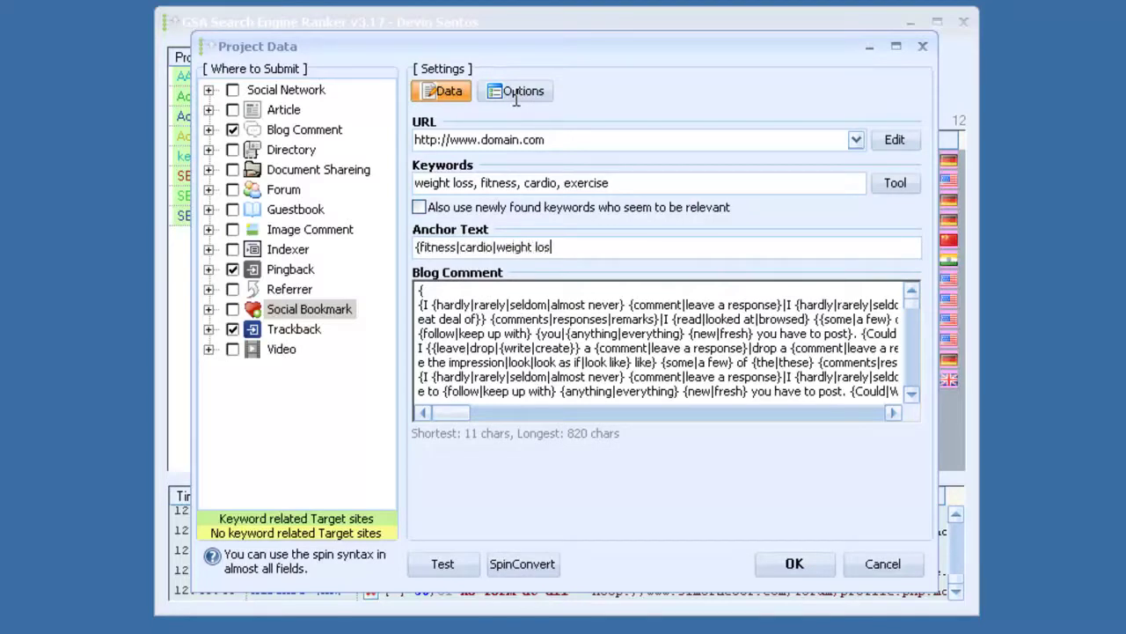
text(s})
key(Return)
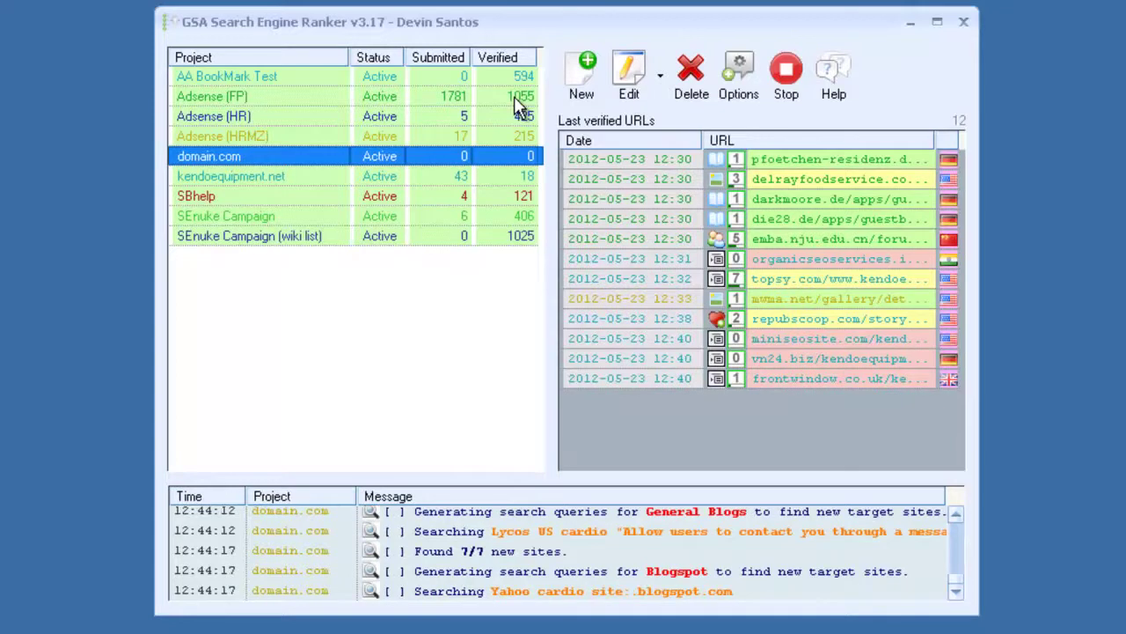
Show the Submitted URLs list for the Adsense (FP) project.
key(Menu)
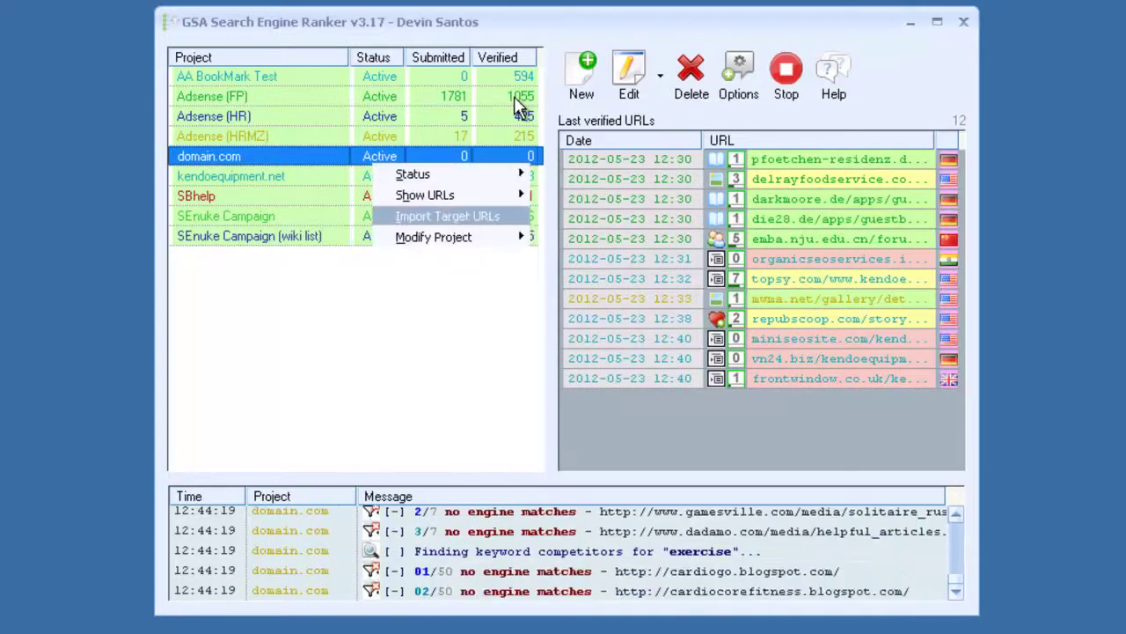
click(514, 96)
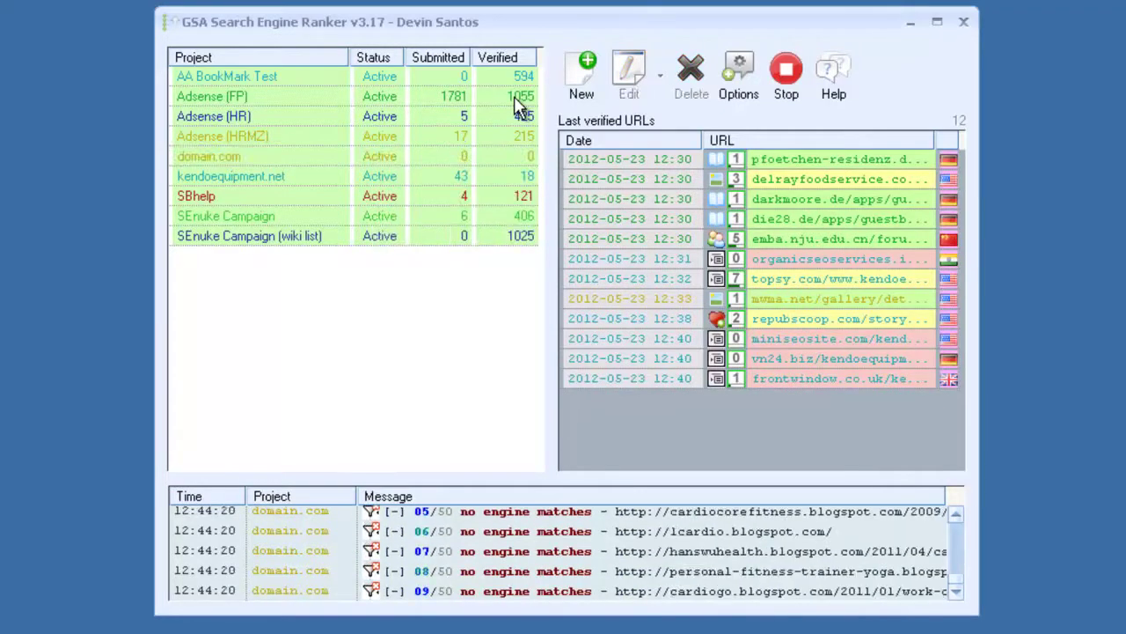
click(514, 96)
right_click(514, 96)
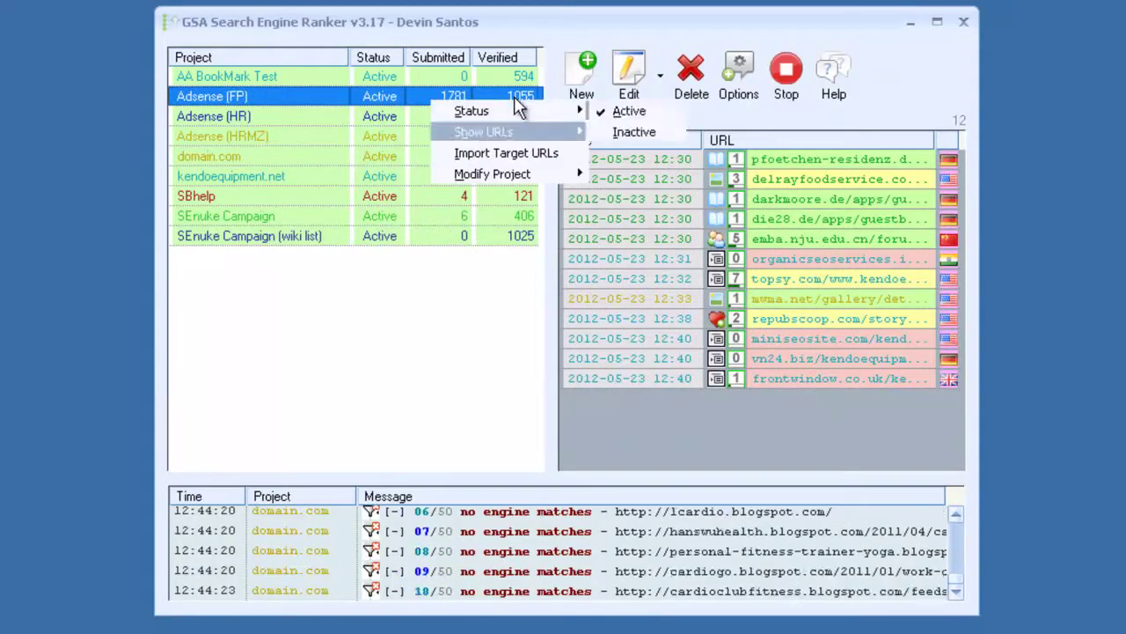
key(Right)
key(Return)
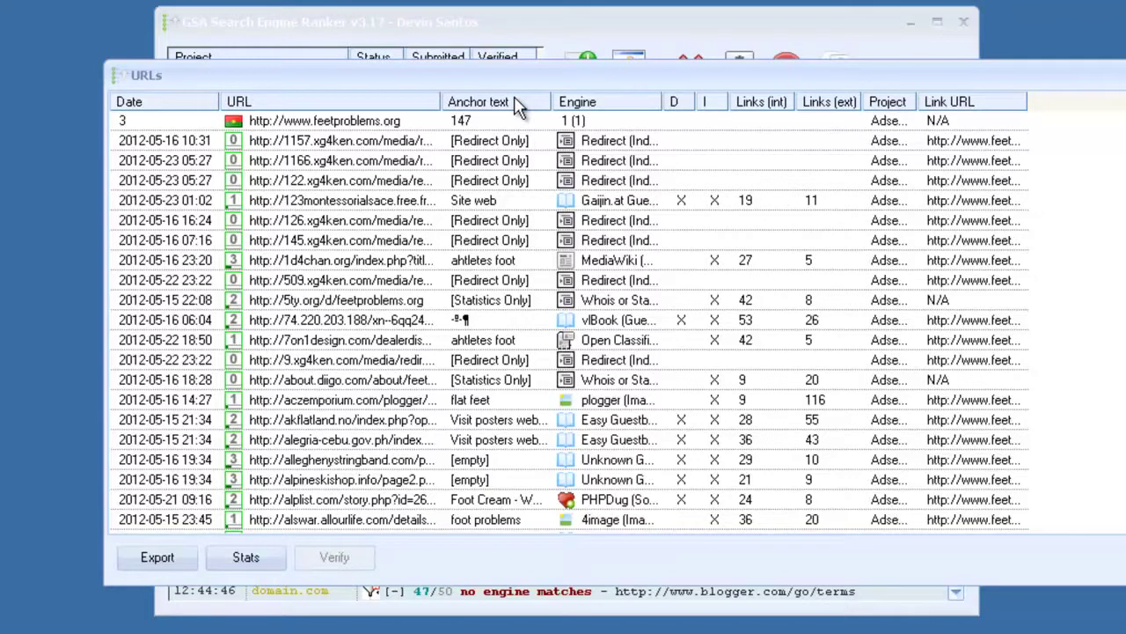
Sort the Adsense (FP) URL list by PR and scroll through the top-ranked links.
key(shift+F10)
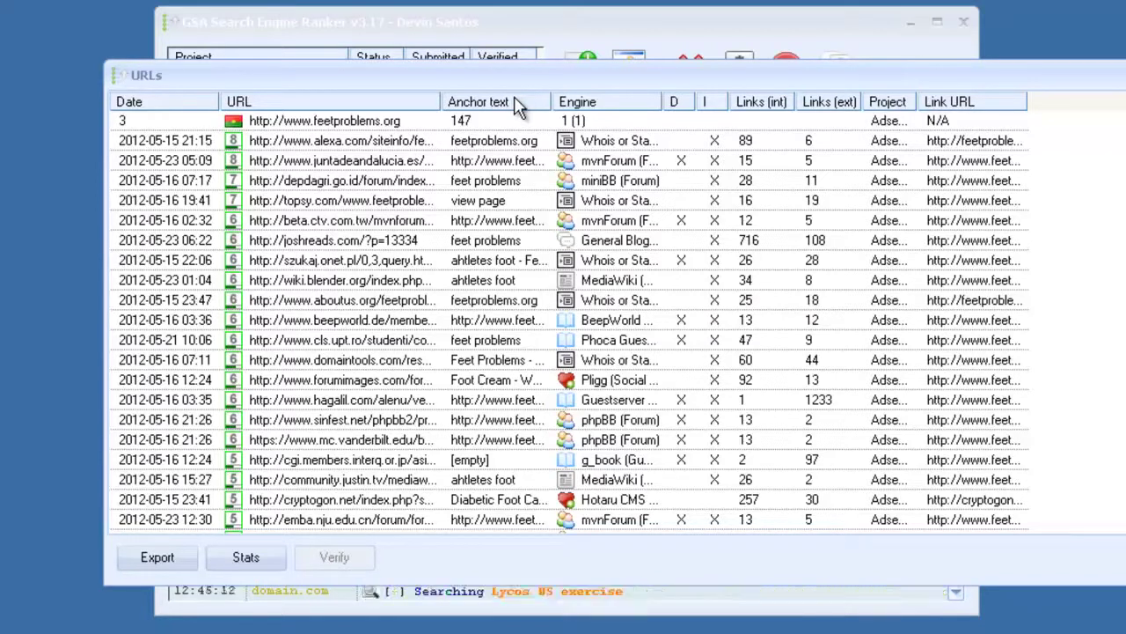
scroll(519, 107, down, 3)
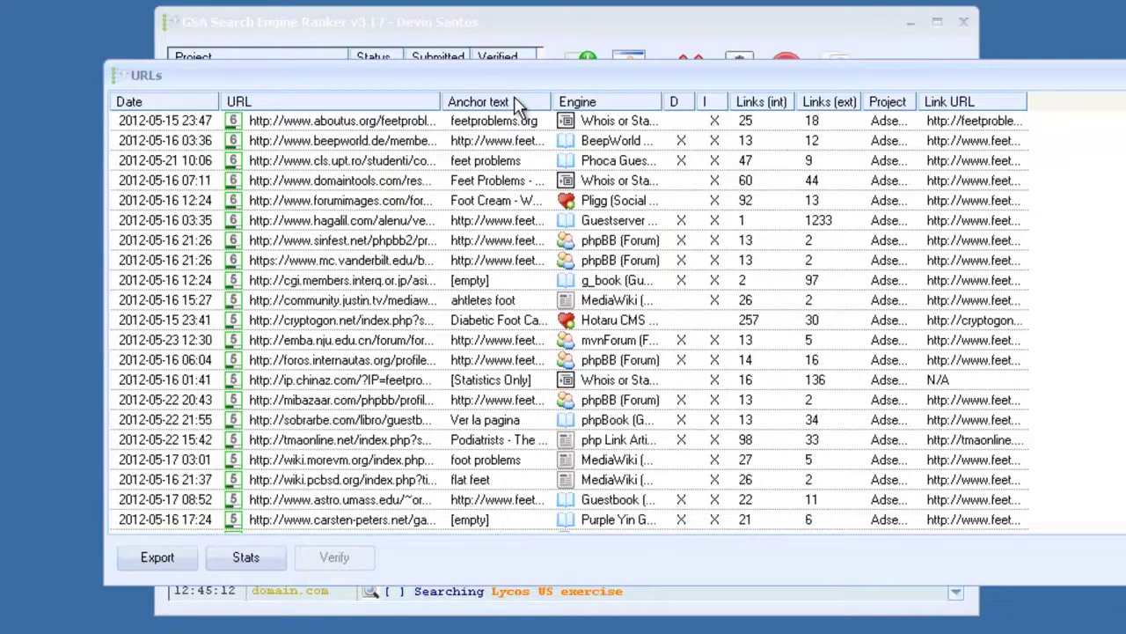
scroll(519, 106, down, 3)
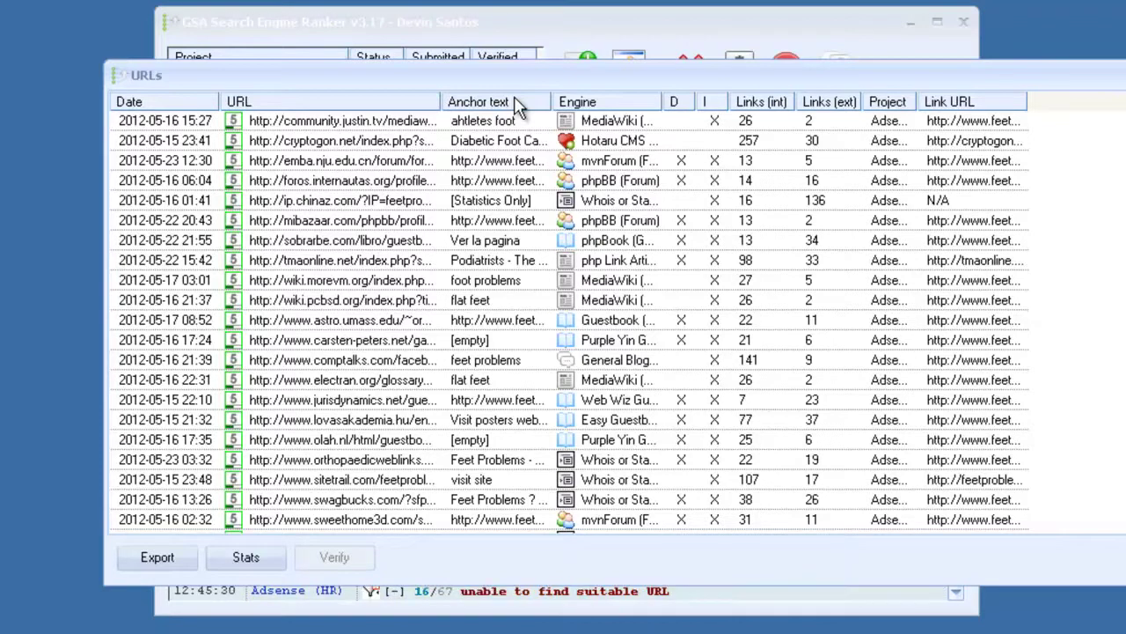
View the Adsense (FP) submission statistics, then close the statistics and the URL list.
key(Return)
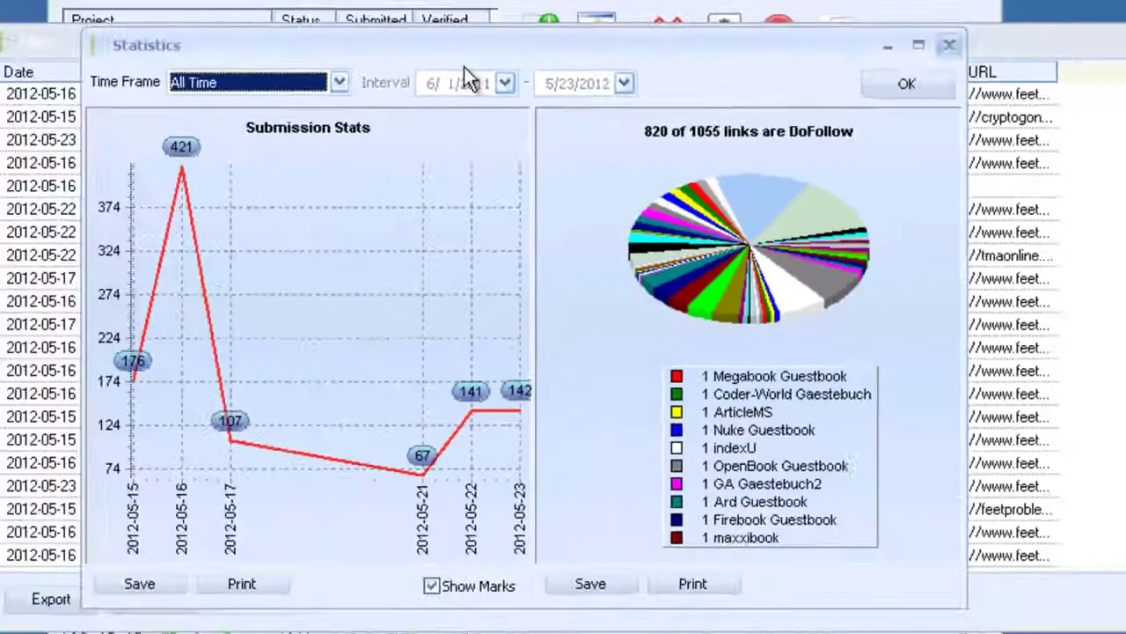
key(Escape)
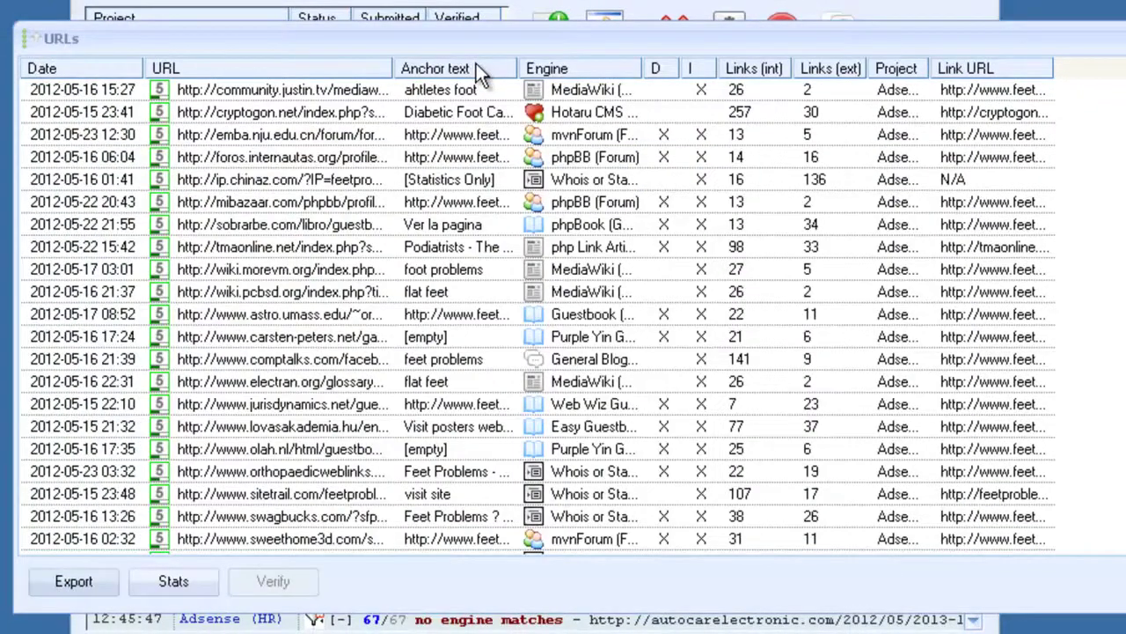
key(Escape)
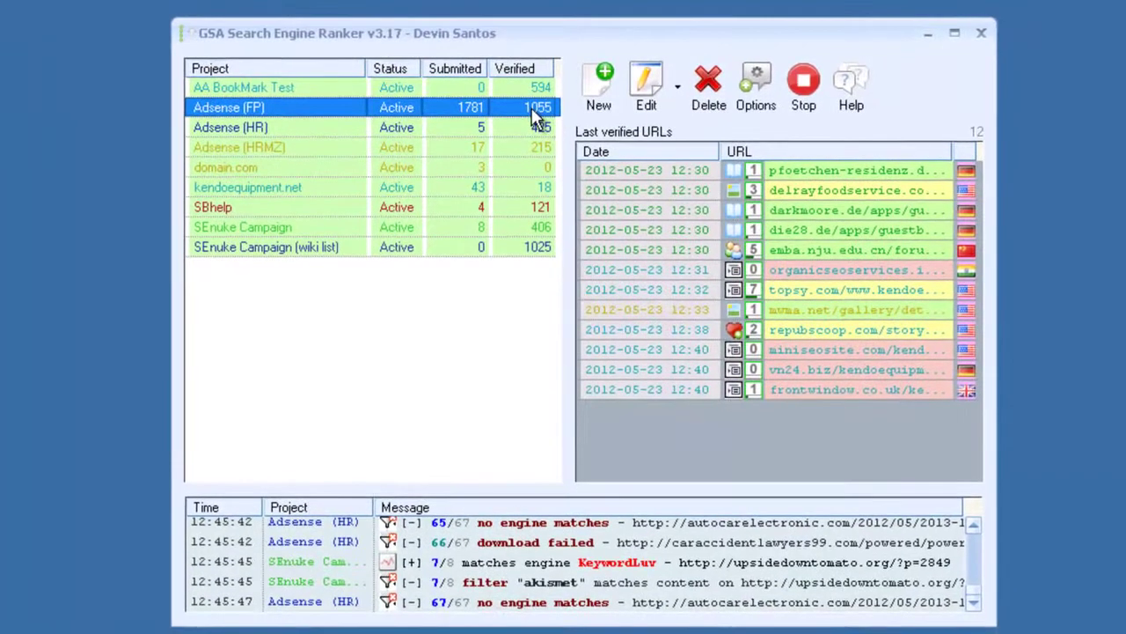
Glance at the indexing options, then confirm version 3.17 is up to date with Check for Updates.
ctrl+click(531, 107)
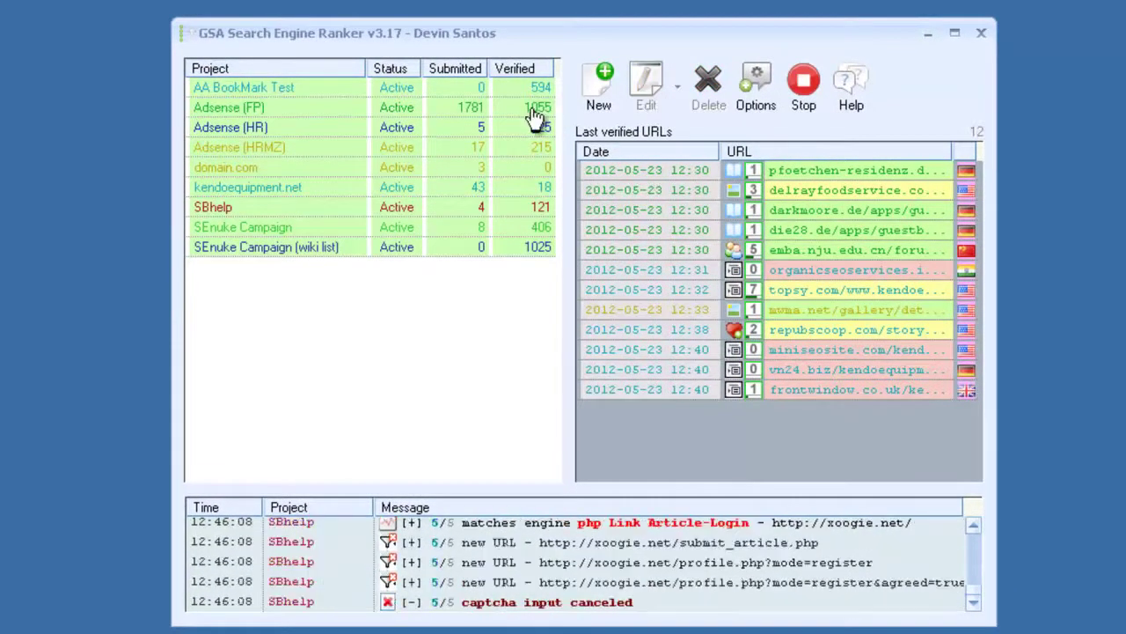
key(ctrl+o)
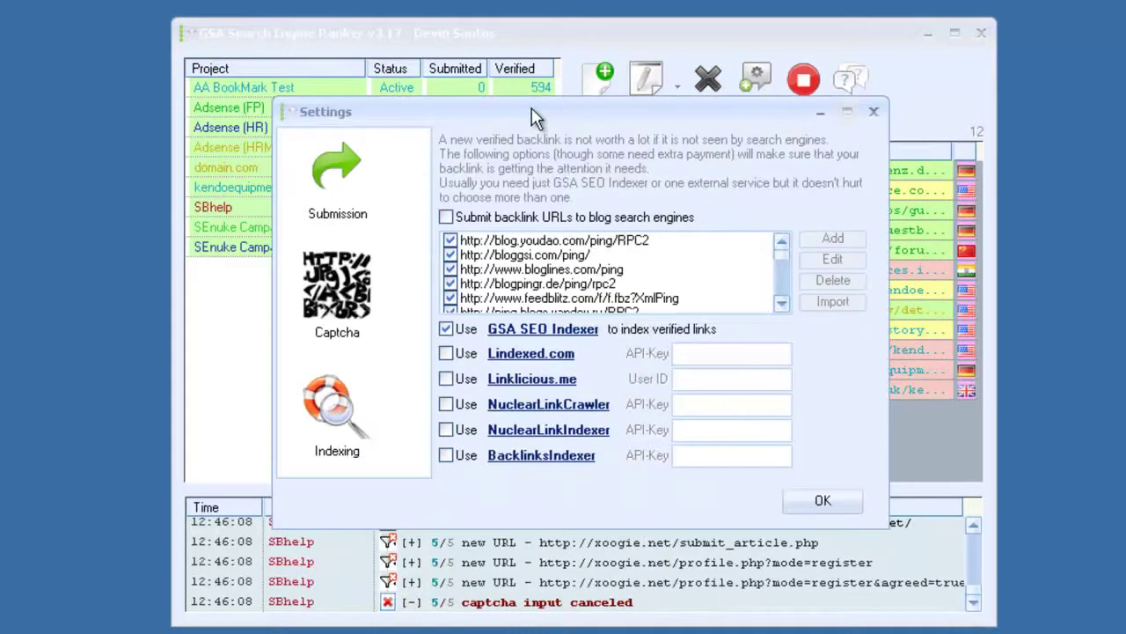
key(Escape)
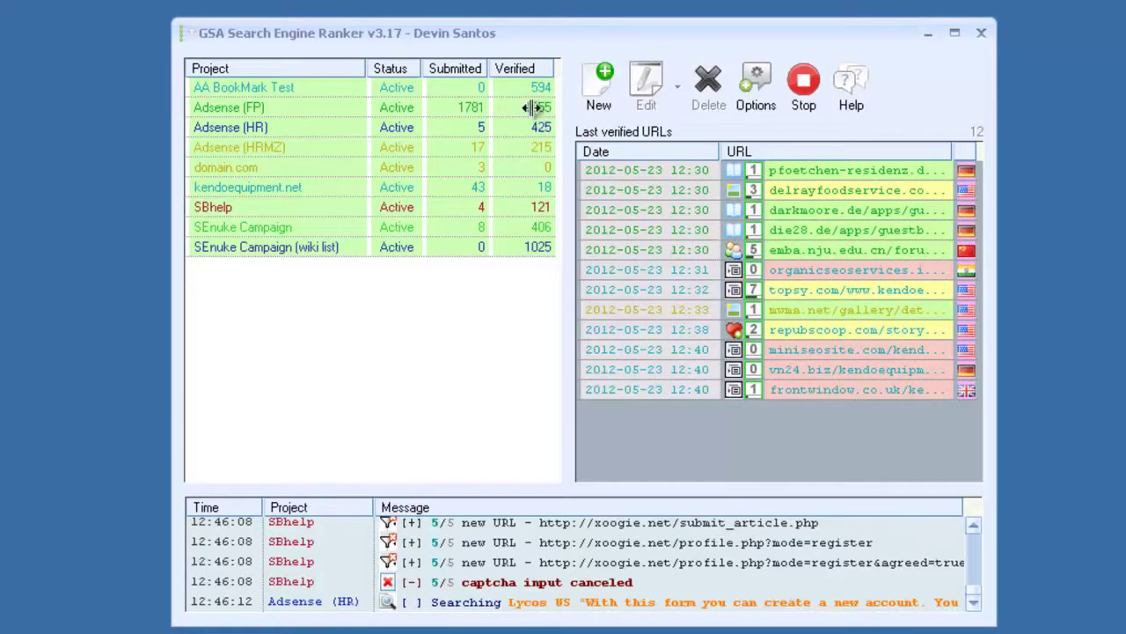
key(F1)
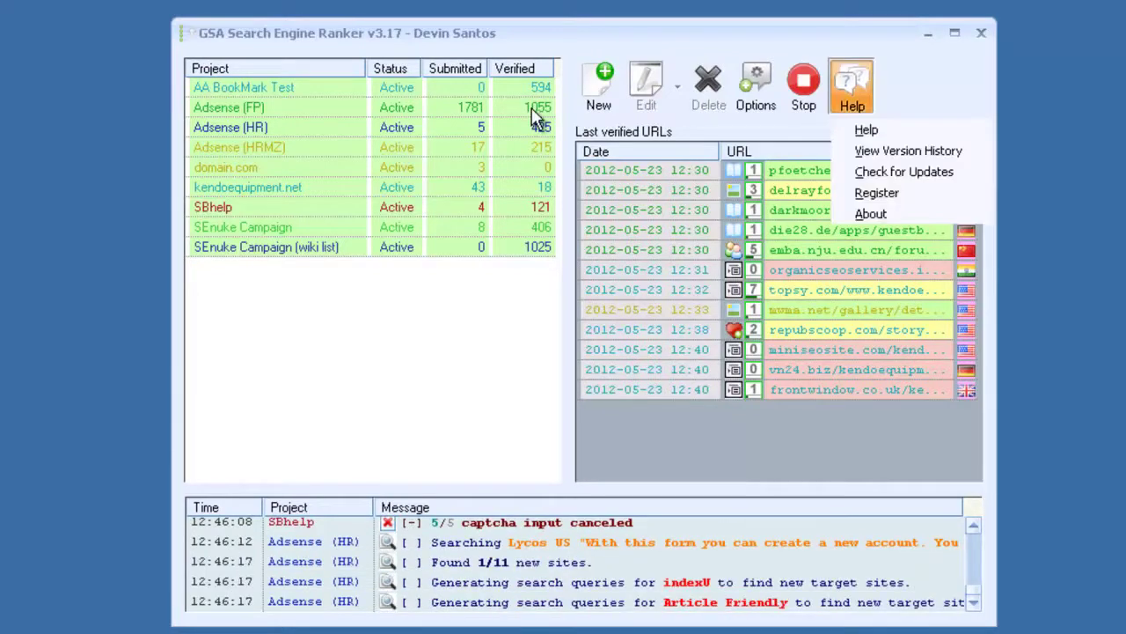
key(Down)
key(Down)
key(Up)
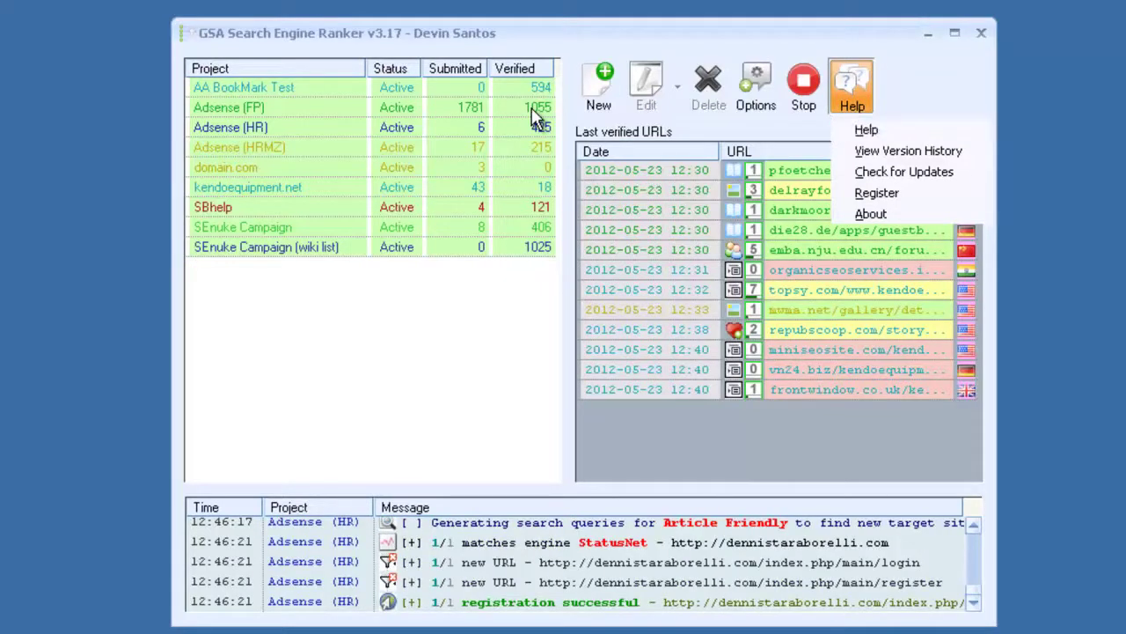
key(Down)
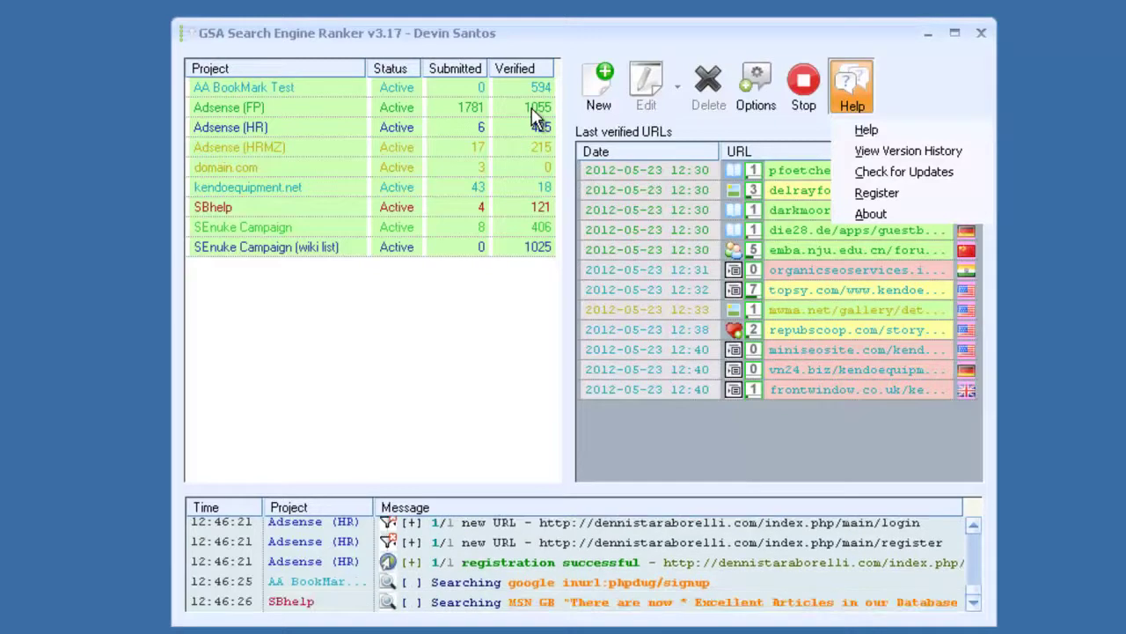
key(Down)
key(Down)
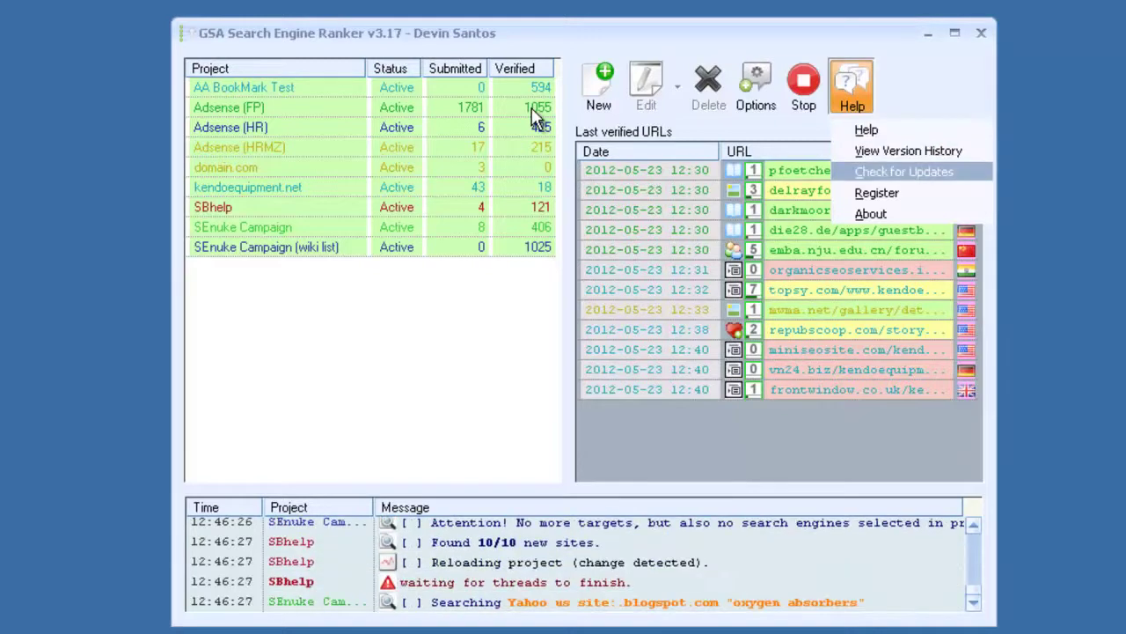
key(Return)
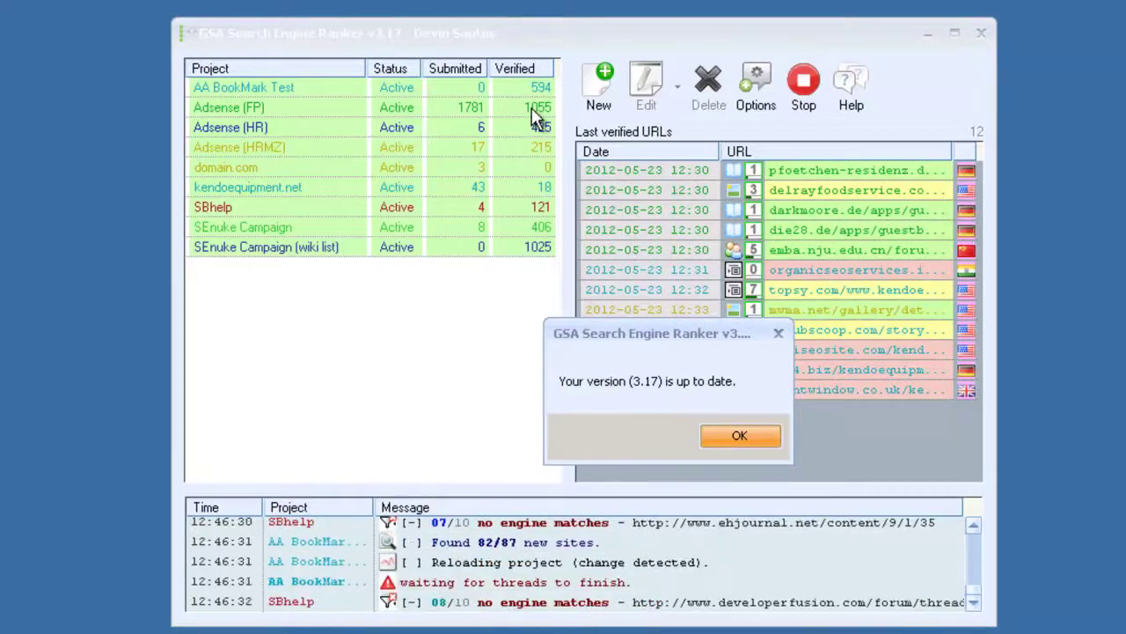
key(Return)
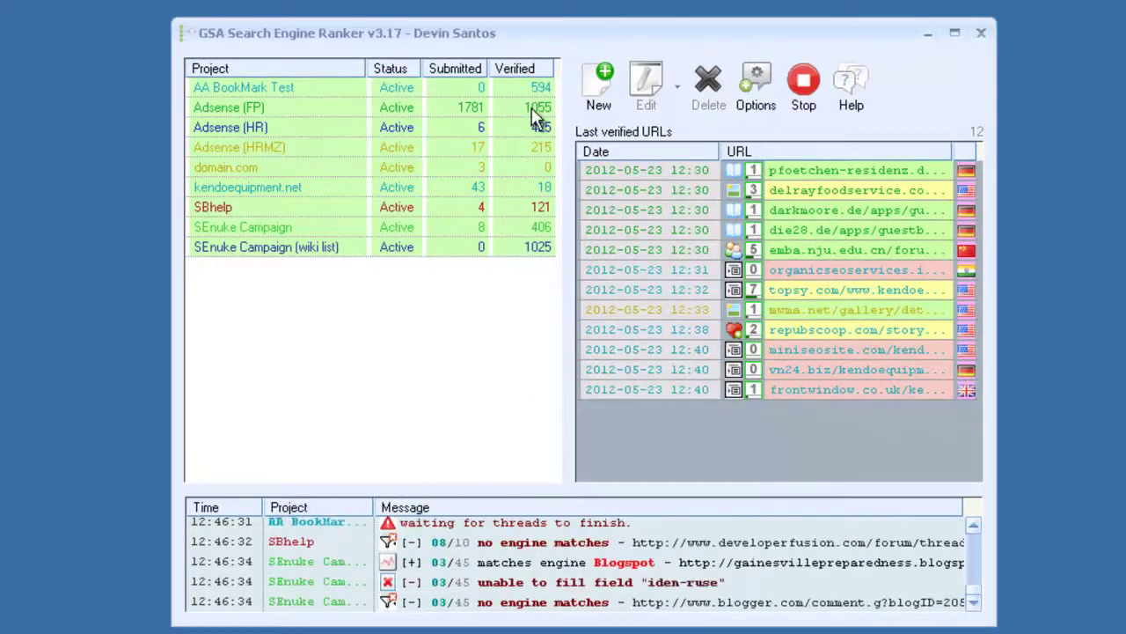
Open the version history changelog from the Help menu.
key(alt+h)
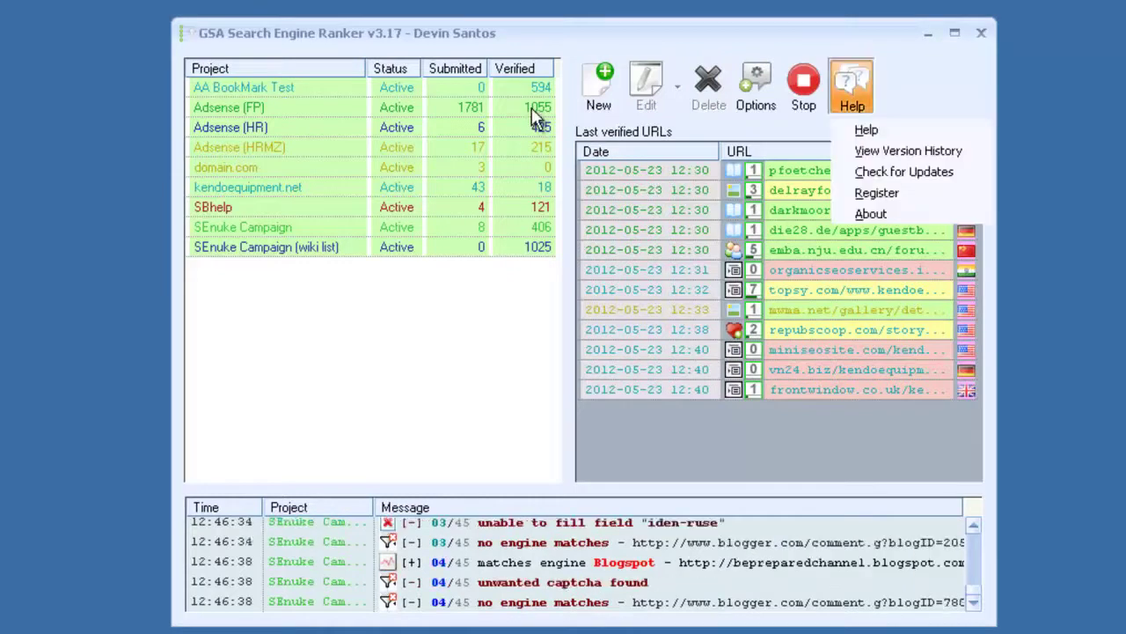
key(Down)
key(Down)
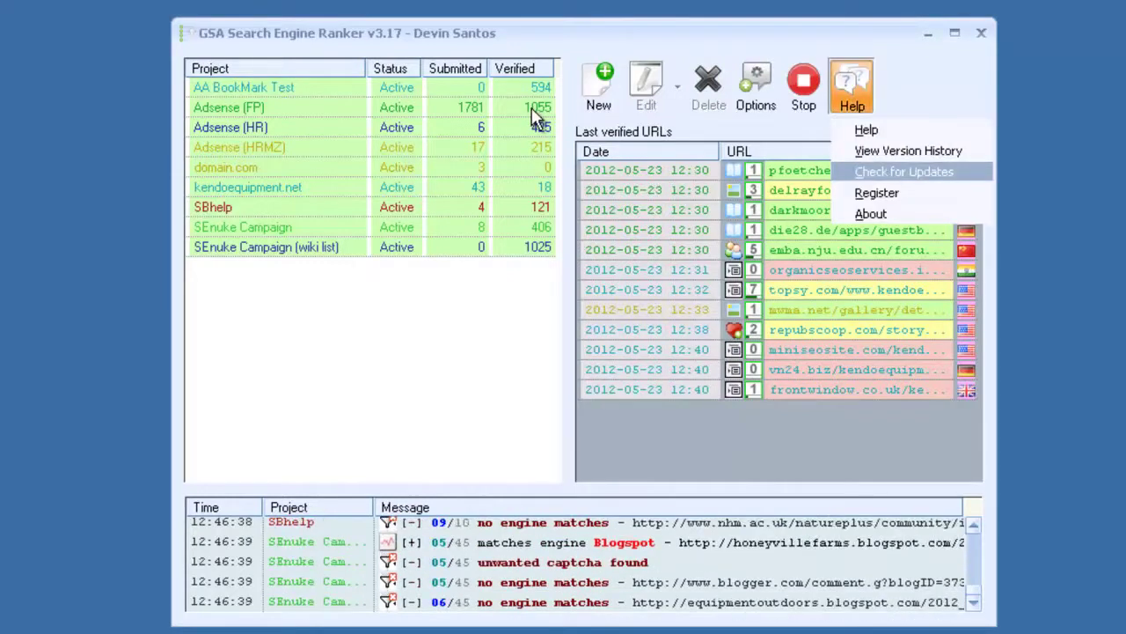
key(Up)
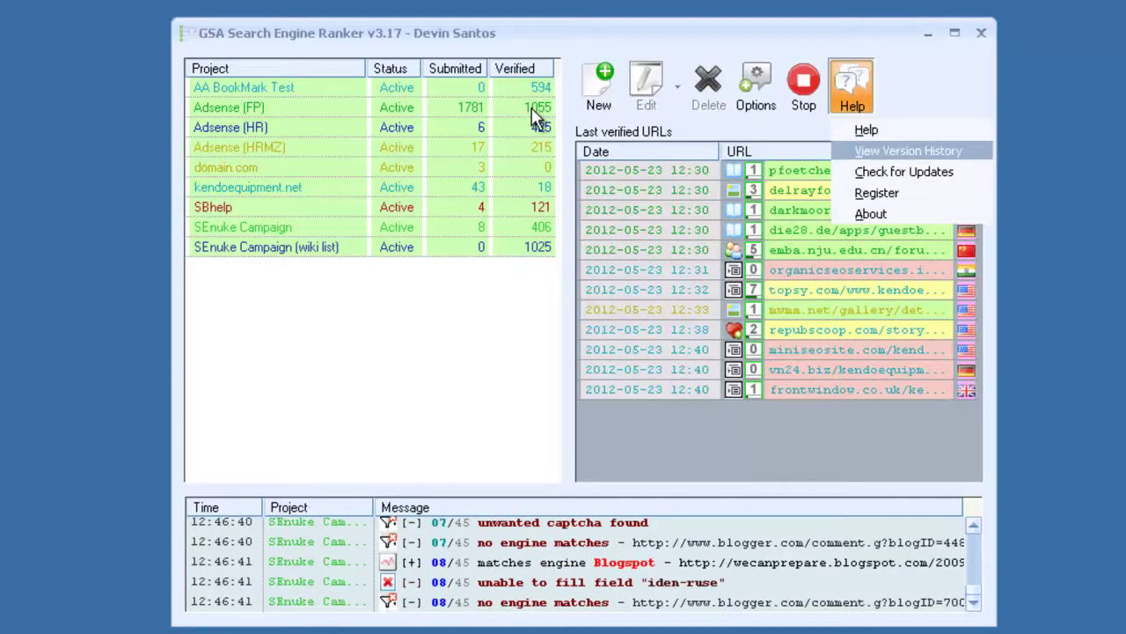
key(Return)
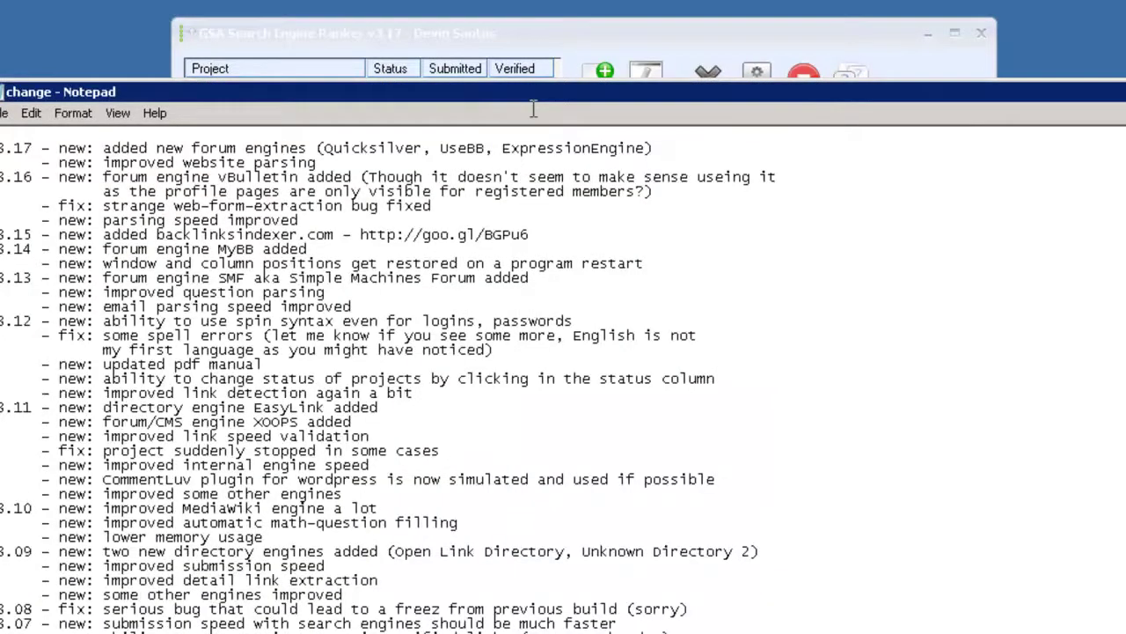
Scroll through the changelog, move the Notepad window left, and close it.
scroll(533, 108, down, 17)
scroll(534, 108, up, 1)
scroll(533, 108, up, 17)
drag(532, 108, 300, 110)
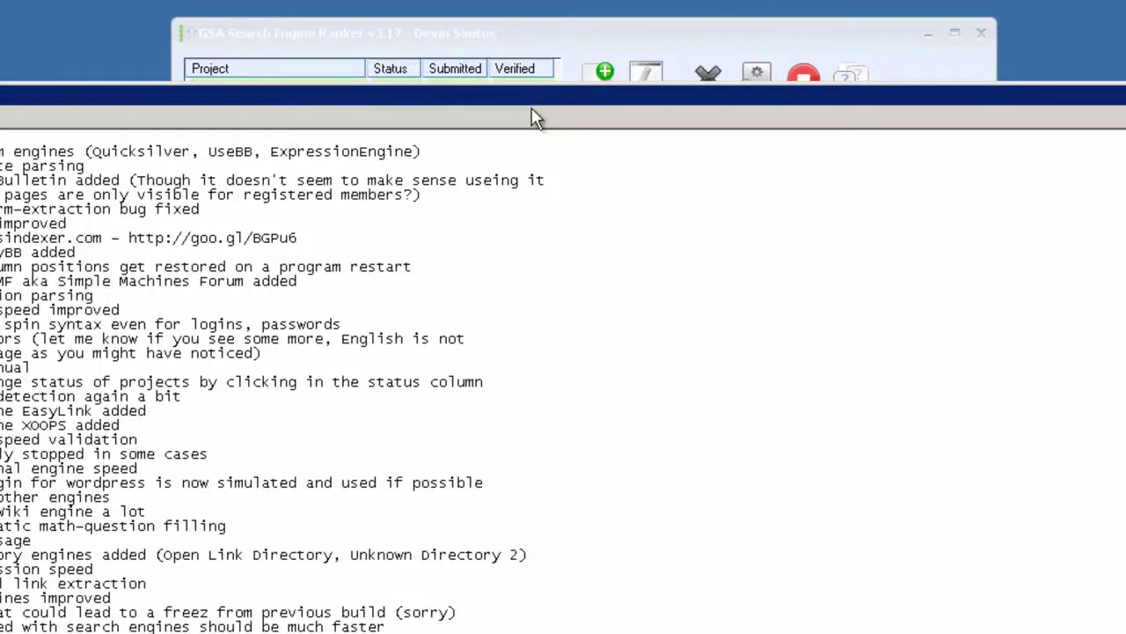
key(alt+F4)
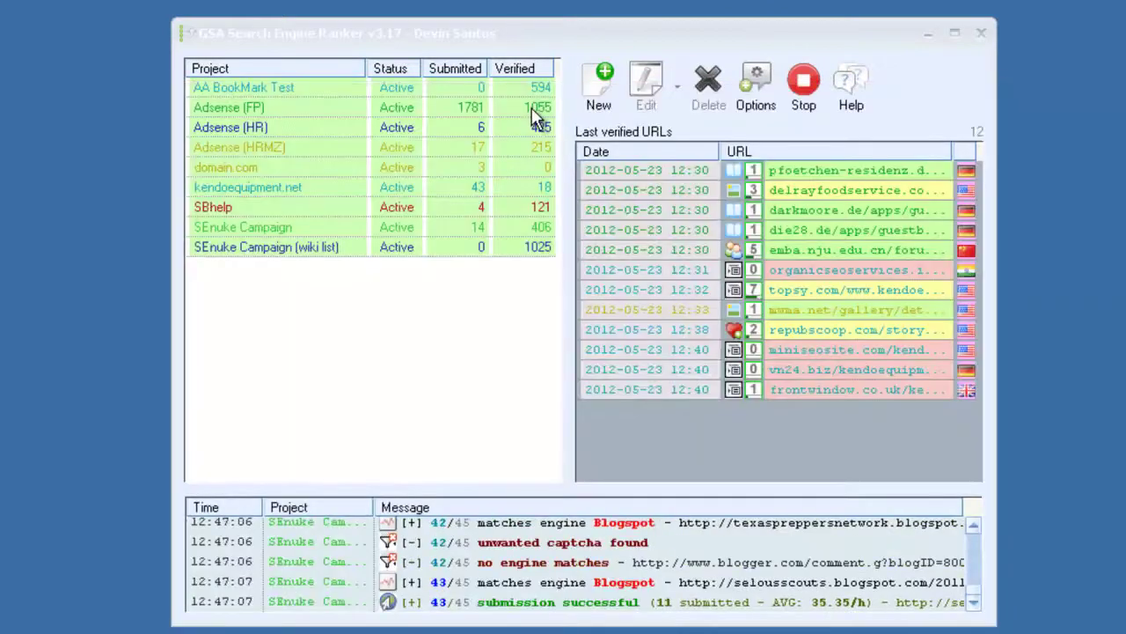